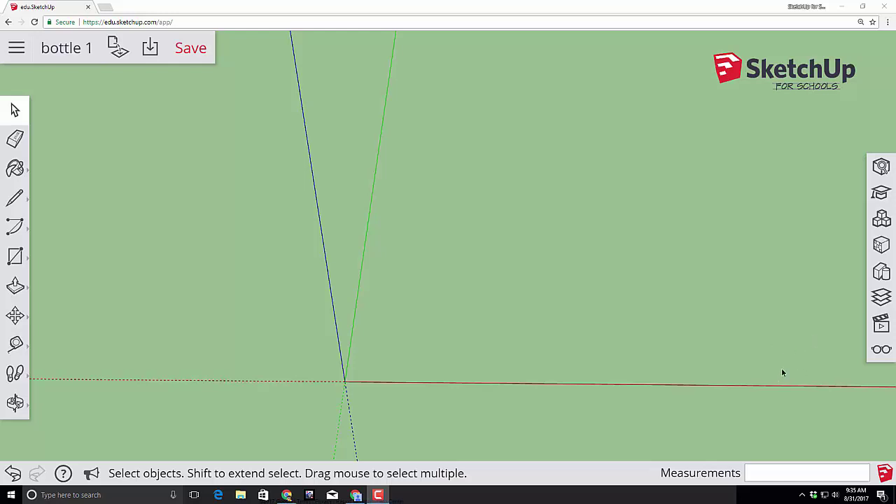
Draw a 40 by 40 mm rectangle face starting from the model origin.
left_click(17, 257)
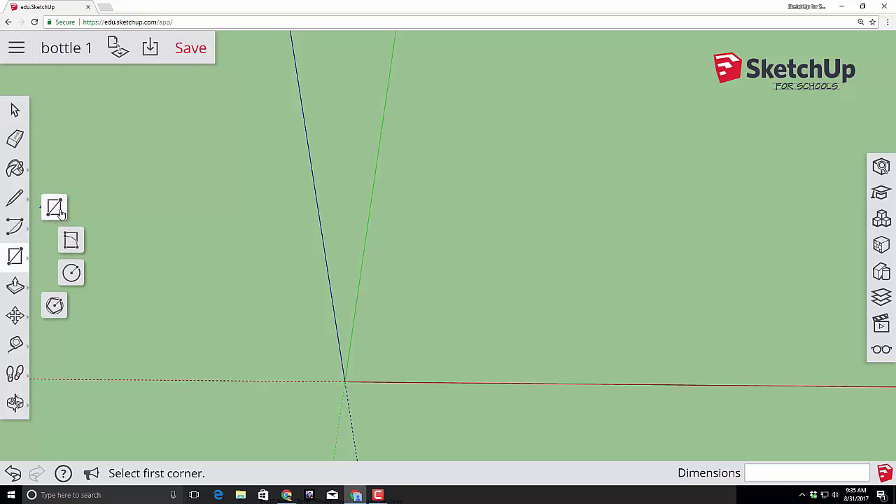
left_click(344, 382)
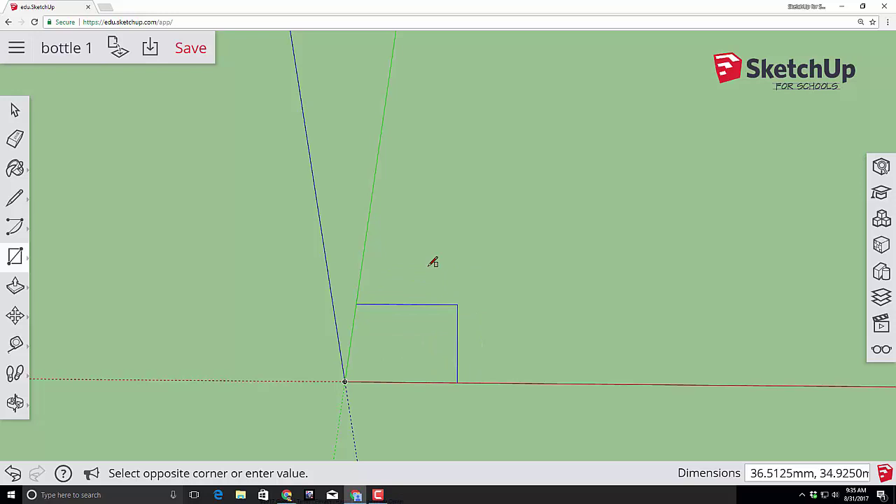
type("40,40")
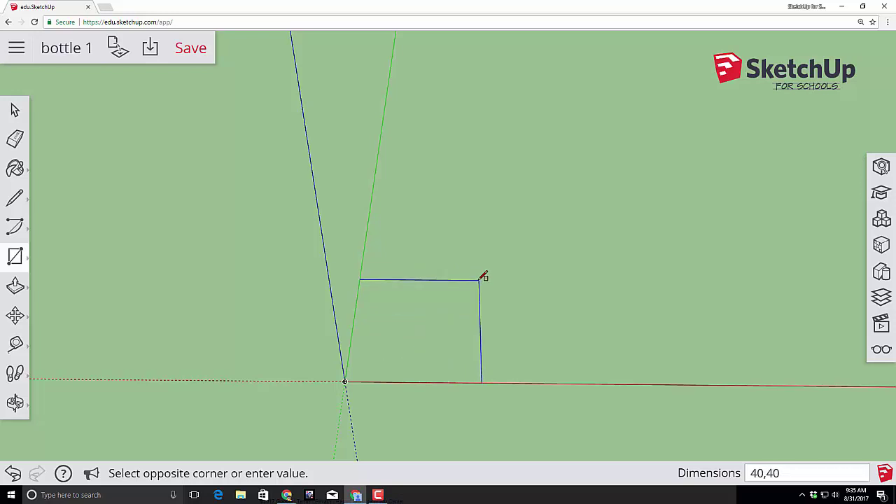
key("Return")
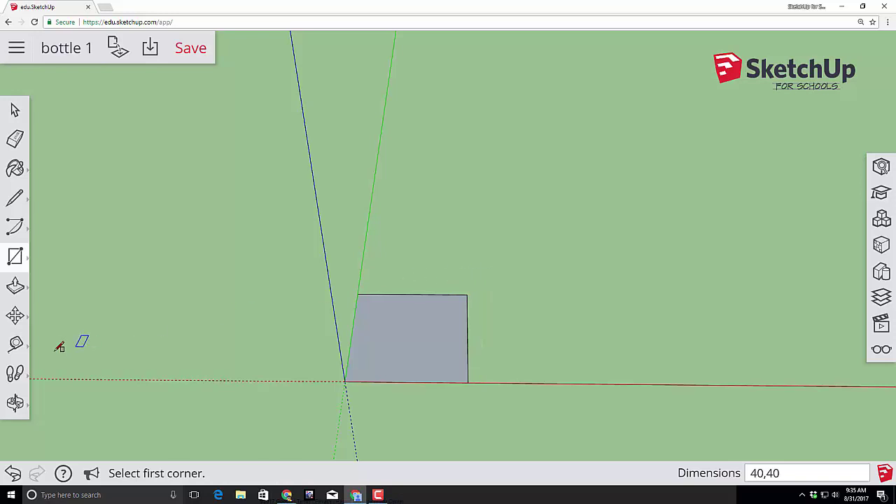
left_click(17, 49)
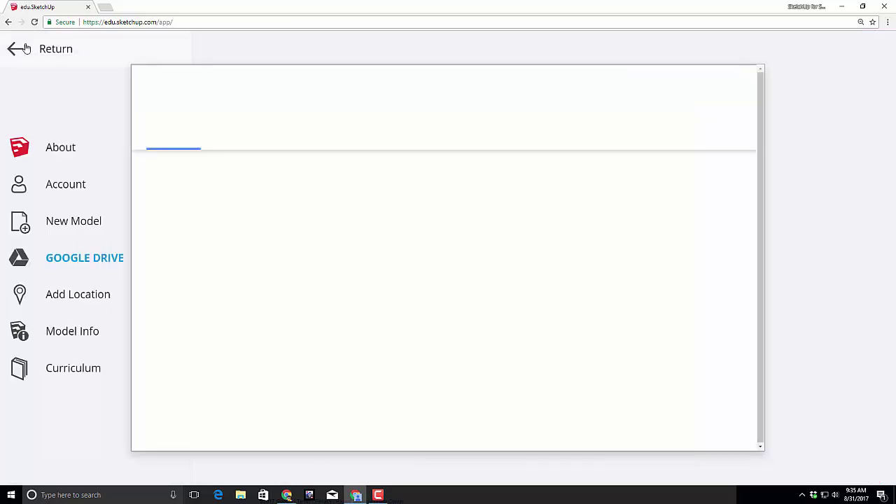
left_click(68, 334)
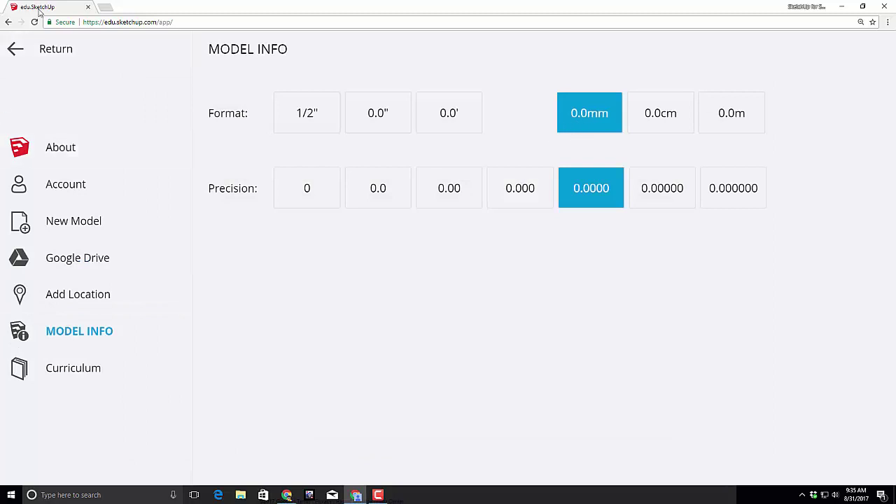
left_click(16, 49)
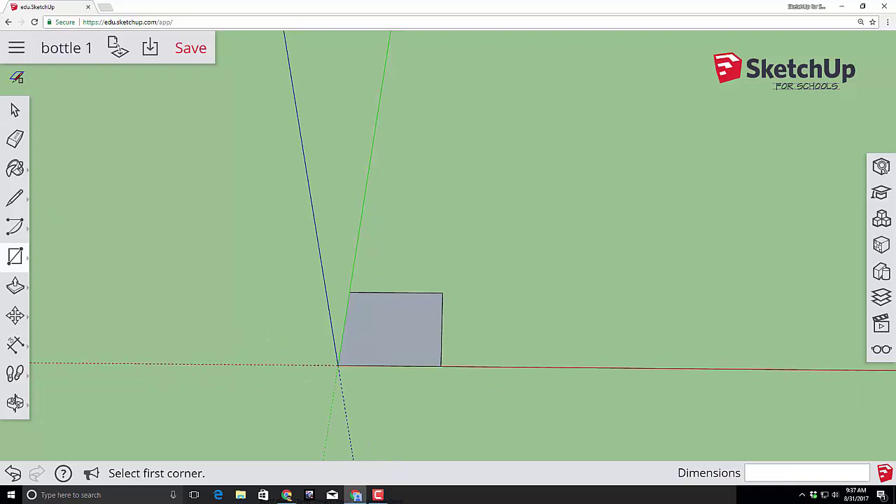
Draw a 25 mm radius circle centred on the square's bottom-edge midpoint.
left_click(16, 257)
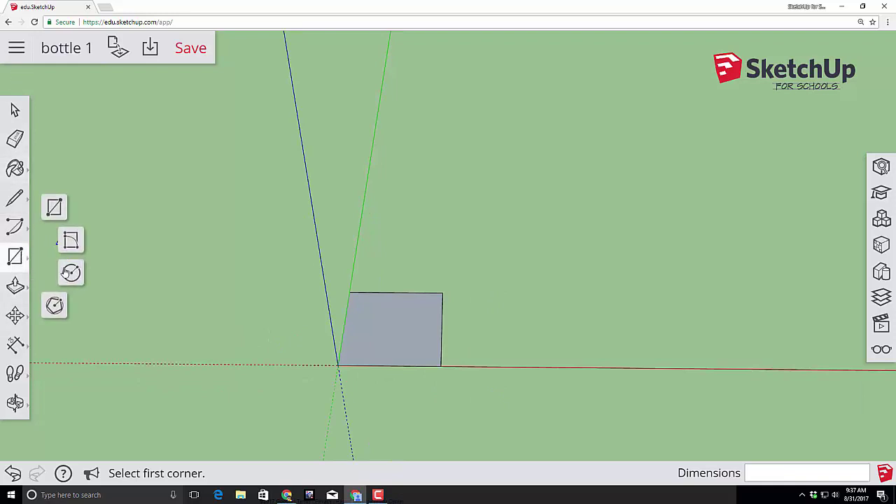
left_click(72, 274)
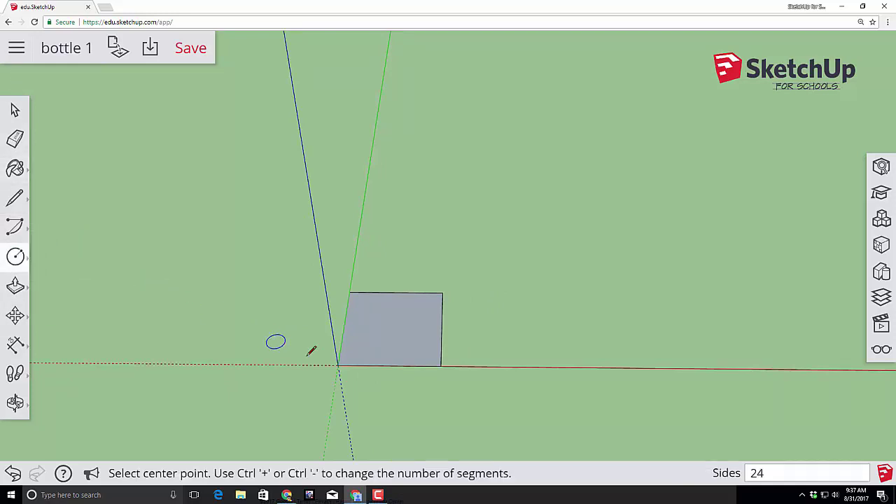
left_click(390, 365)
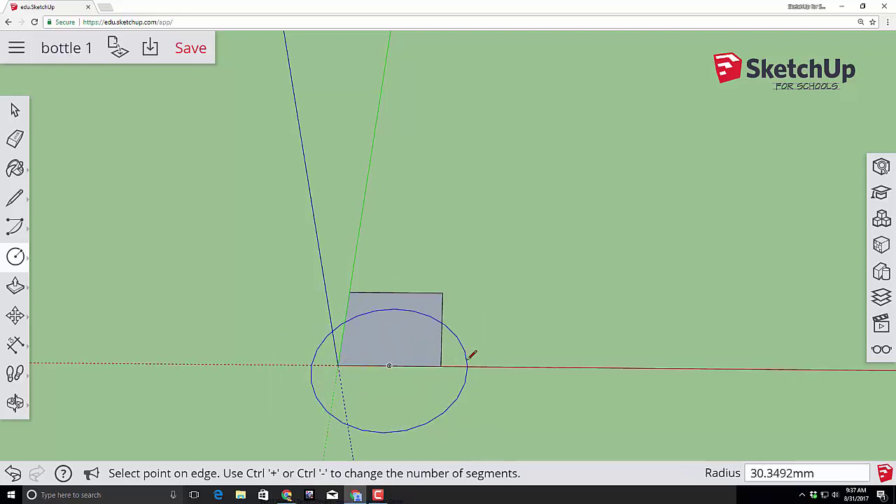
type("25")
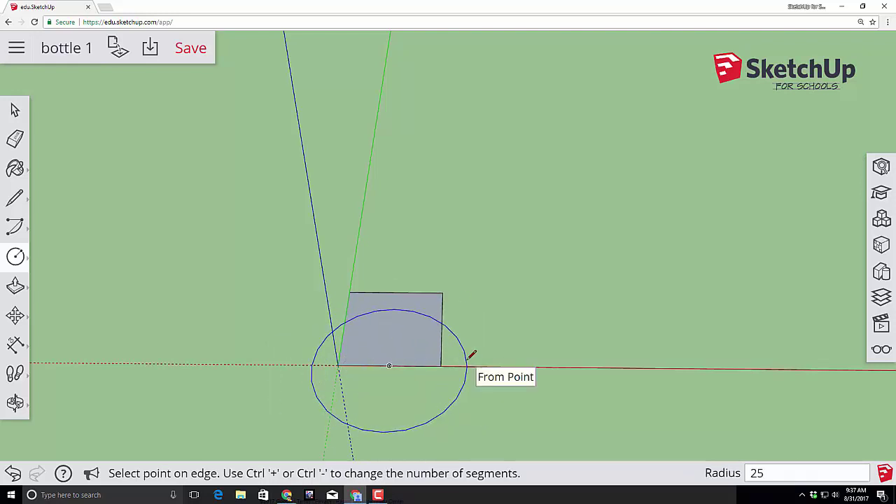
key("Return")
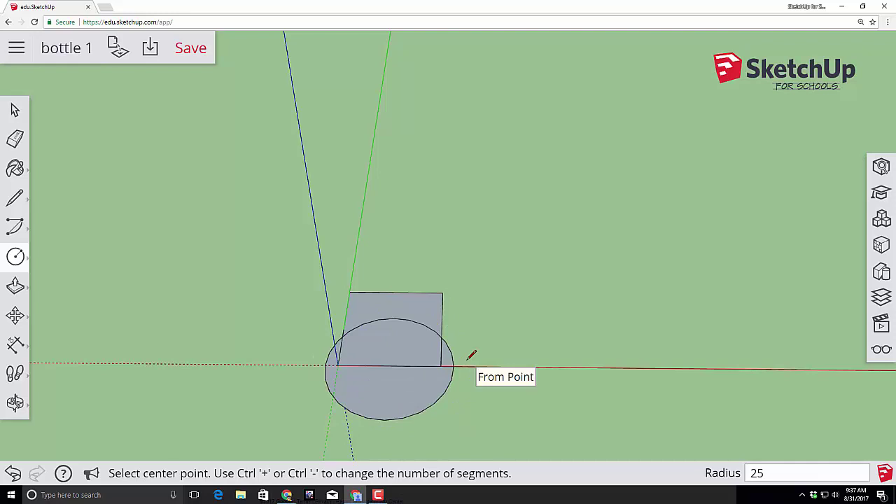
Erase the square's two edges inside the circle and the circle's arc inside the square.
scroll(471, 355, "up", 5)
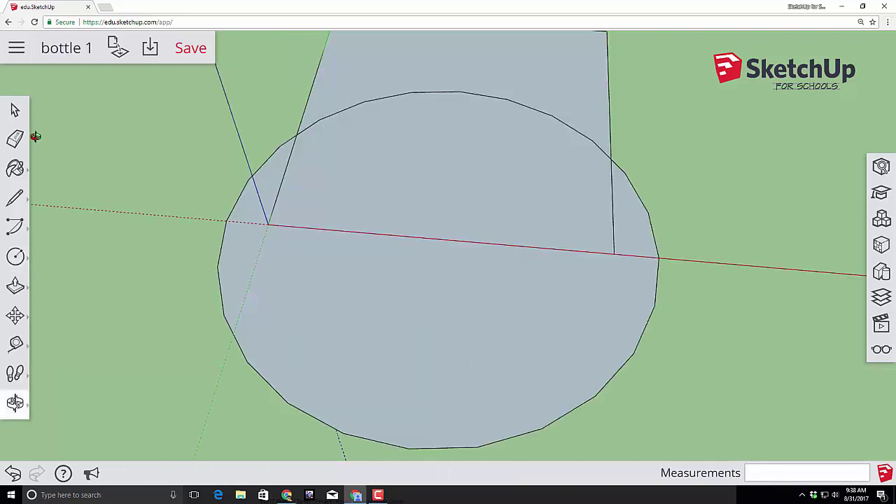
key("e")
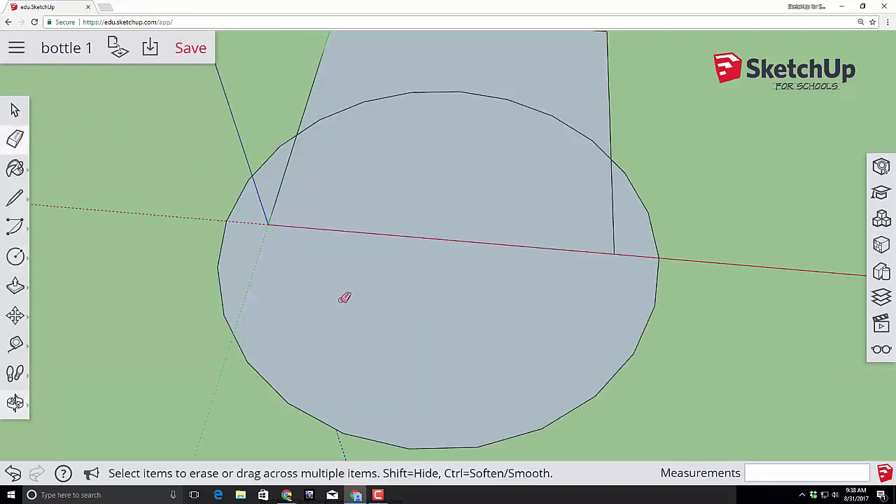
left_click(277, 201)
left_click(615, 225)
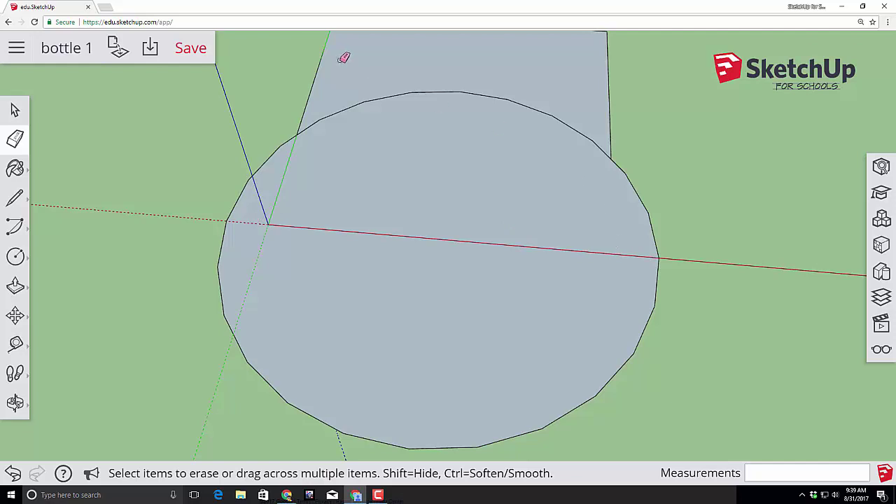
left_click(419, 91)
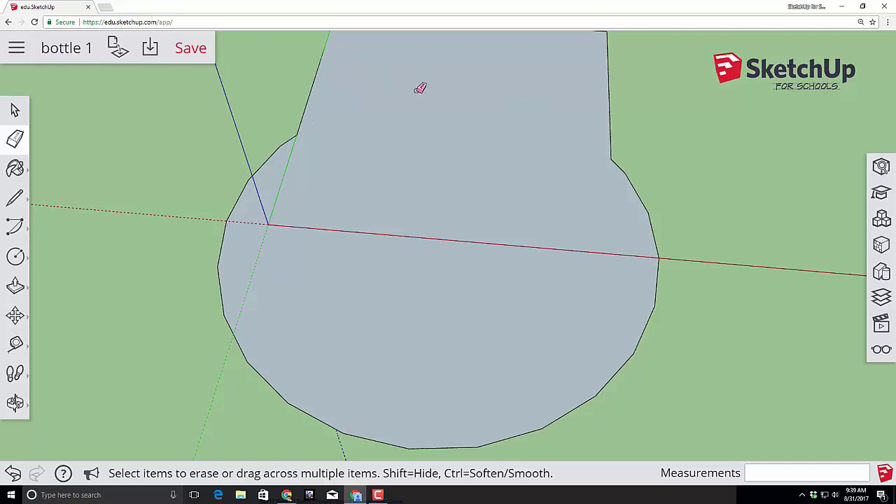
scroll(318, 352, "down", 2)
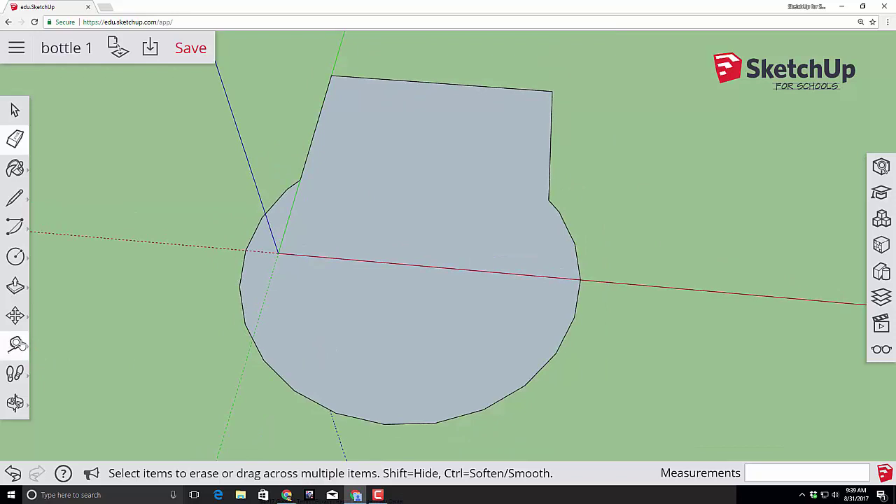
Place a Tape Measure guide point 20 mm up from the circle's bottom.
left_click(21, 350)
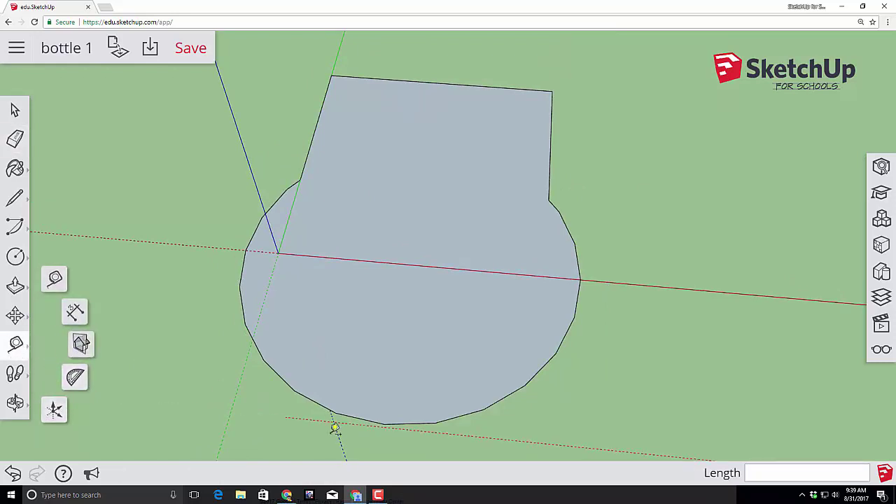
left_click(388, 418)
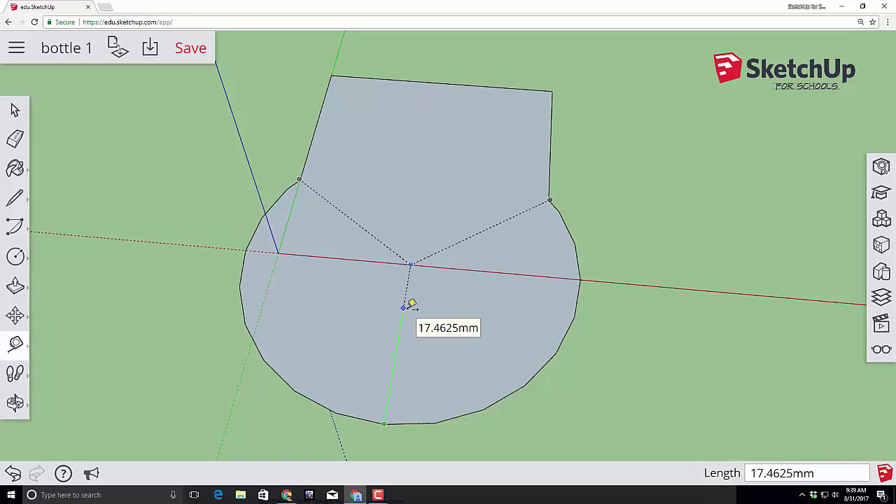
type("20")
key("Return")
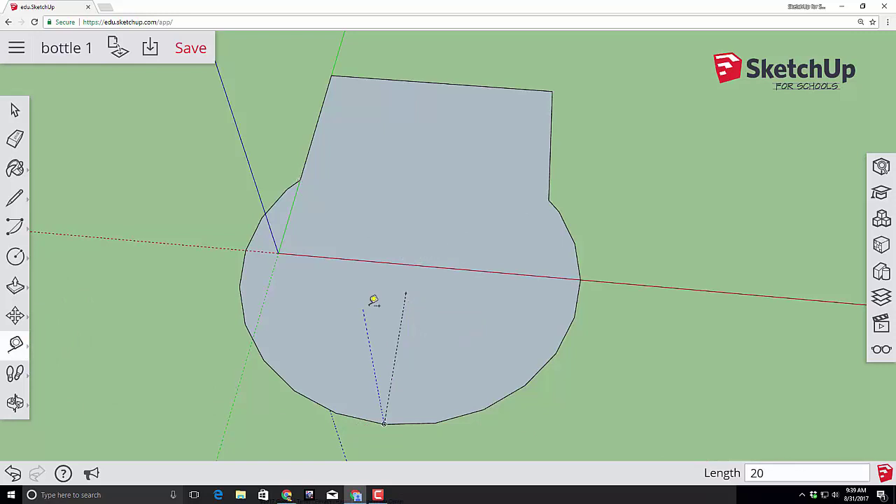
Draw a 15 mm radius circle centred on the new guide point.
left_click(15, 256)
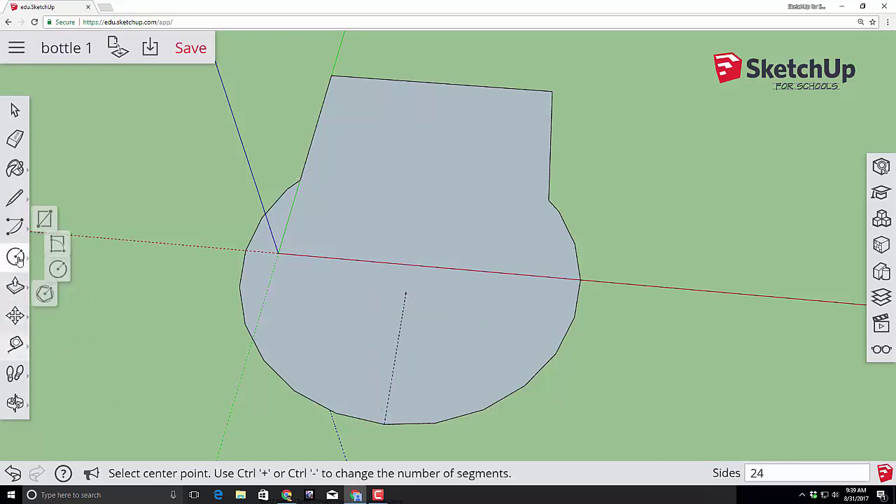
left_click(406, 293)
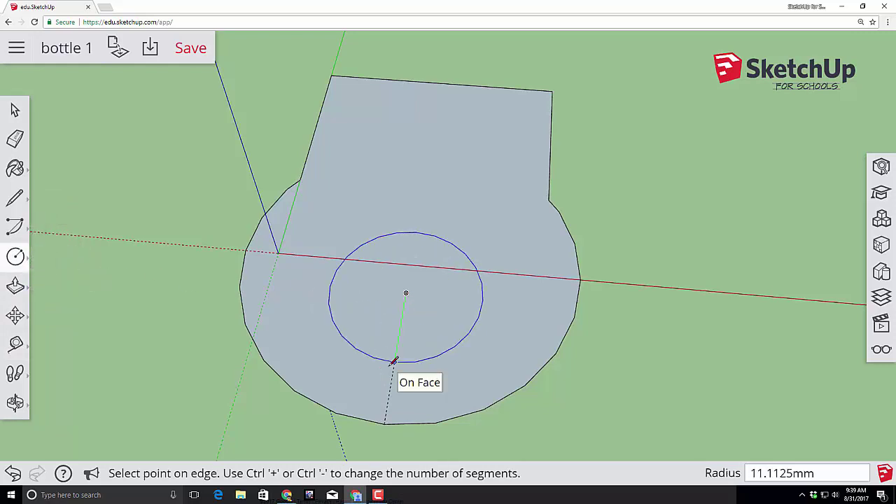
type("15")
key("Return")
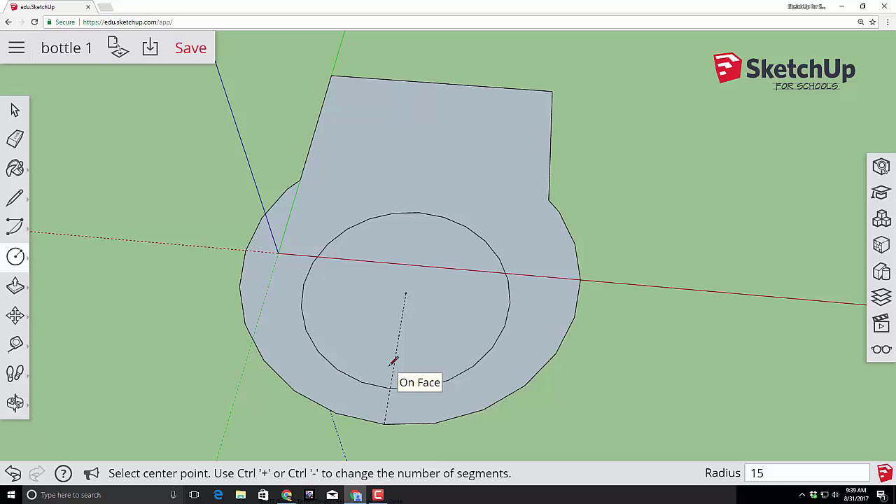
key("space")
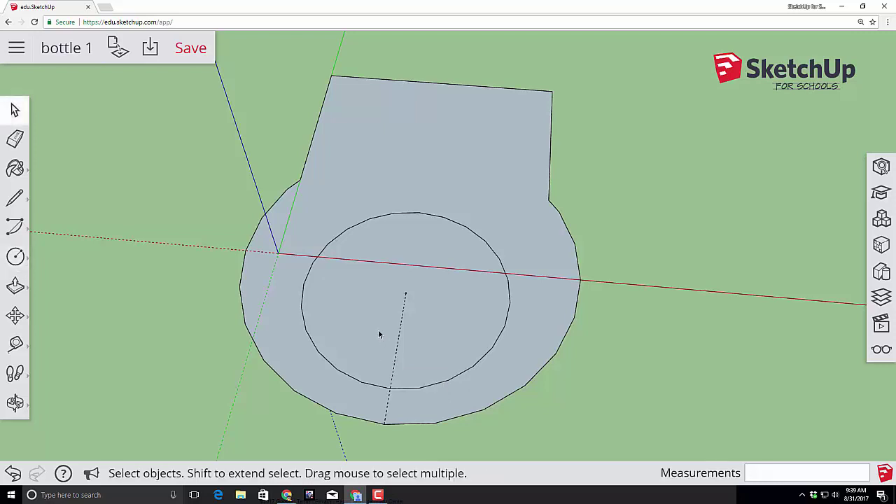
Delete the inner circle's face to leave a round hole through the profile.
left_click(358, 330)
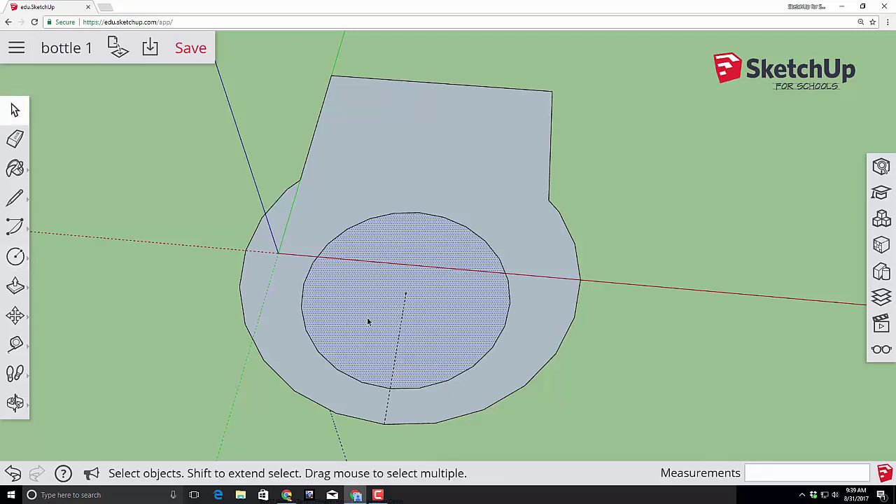
key("Delete")
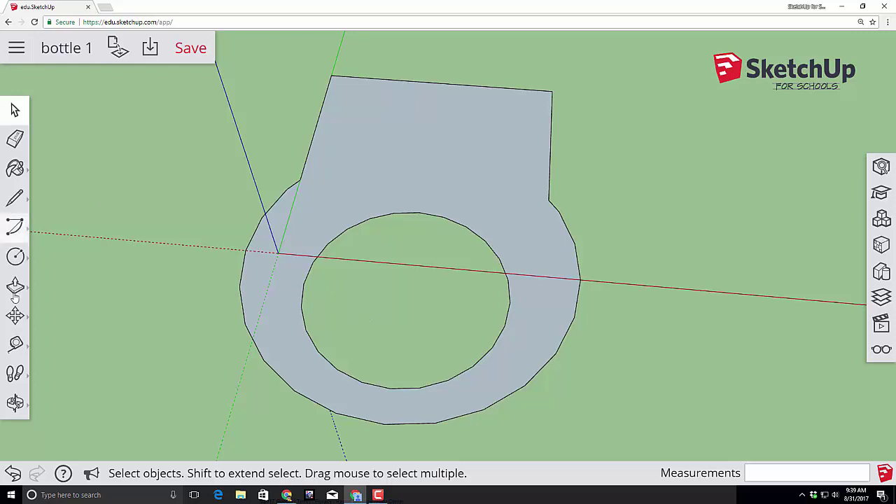
Place a Tape Measure guide line 5 mm below the tab's top edge.
left_click(16, 343)
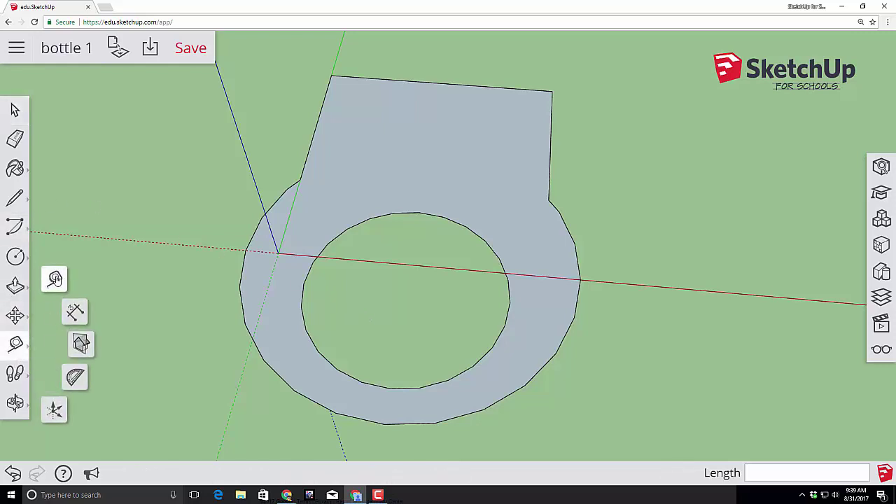
left_click(443, 82)
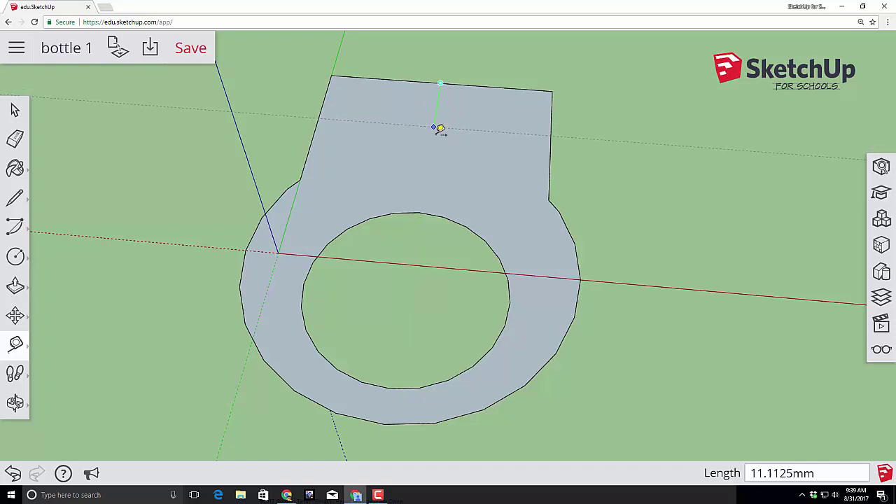
type("6.35")
key("Return")
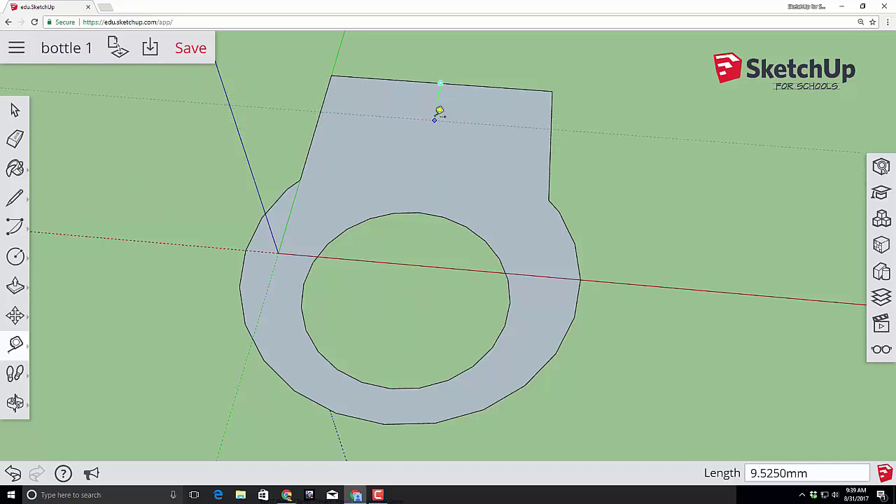
type("5")
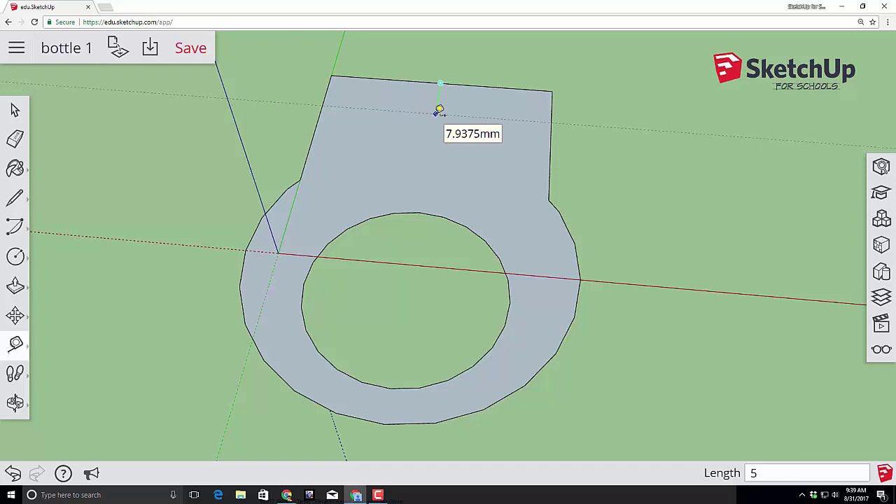
key("Return")
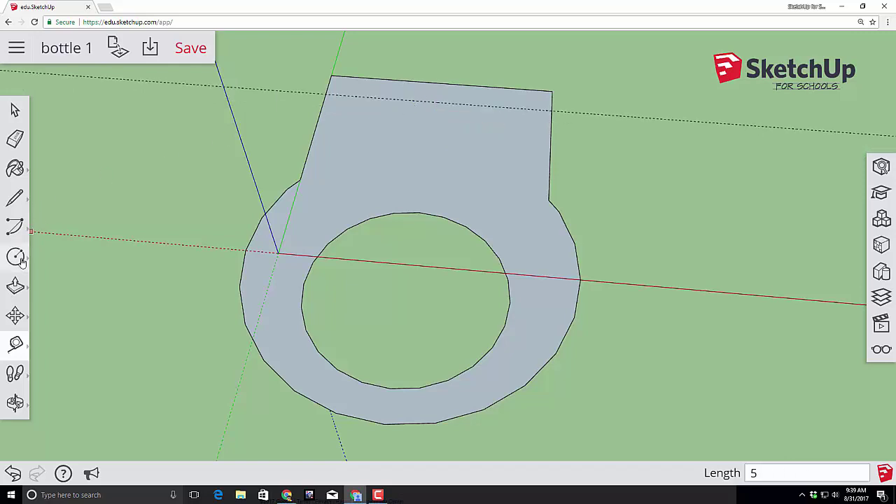
Draw a 2 Point Arc across the tab between the guide's edge crossings, bulging 5 mm.
left_click(15, 226)
left_click(71, 211)
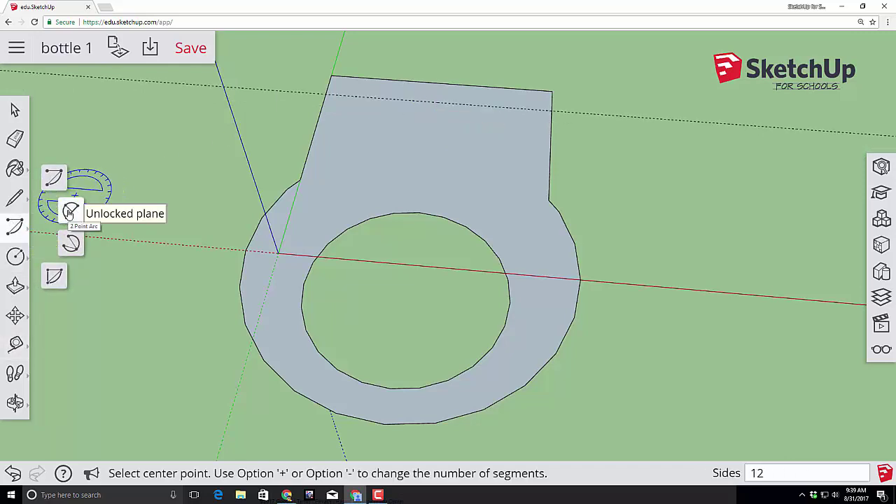
left_click(70, 211)
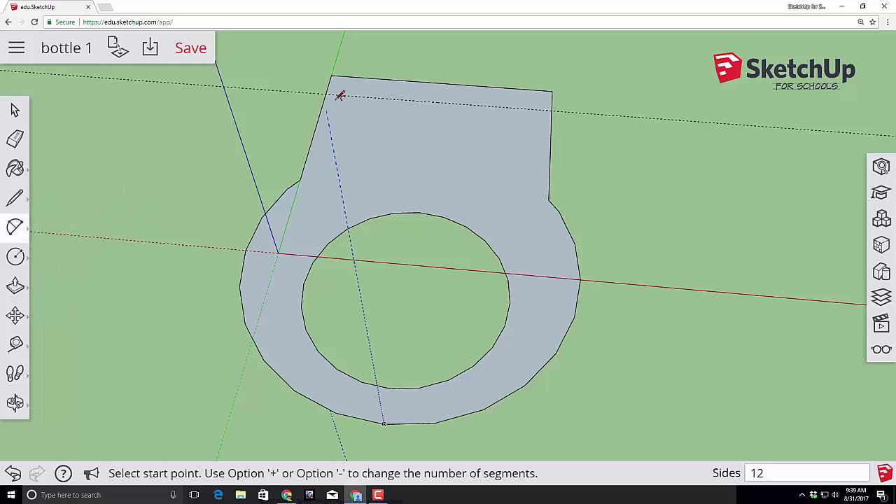
left_click(327, 93)
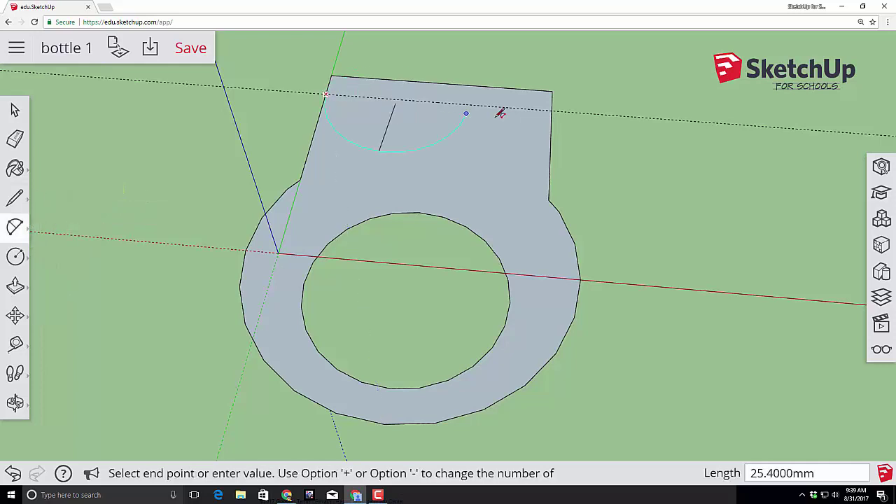
left_click(553, 110)
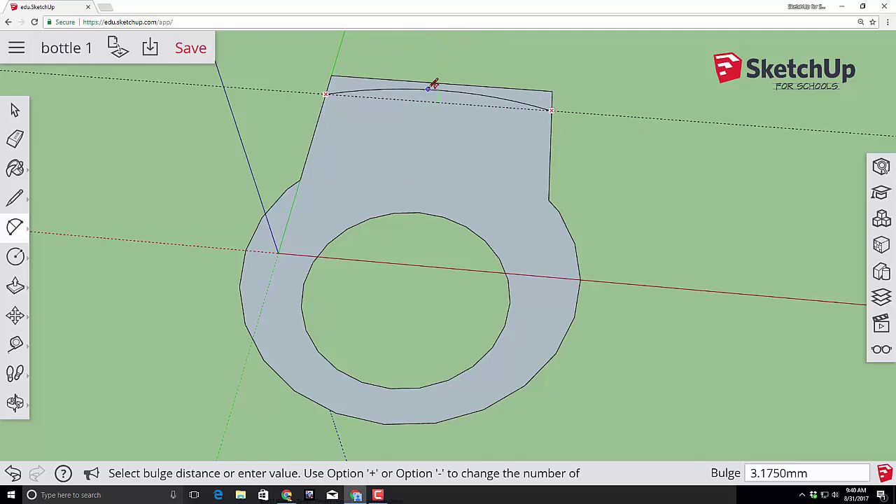
left_click(444, 84)
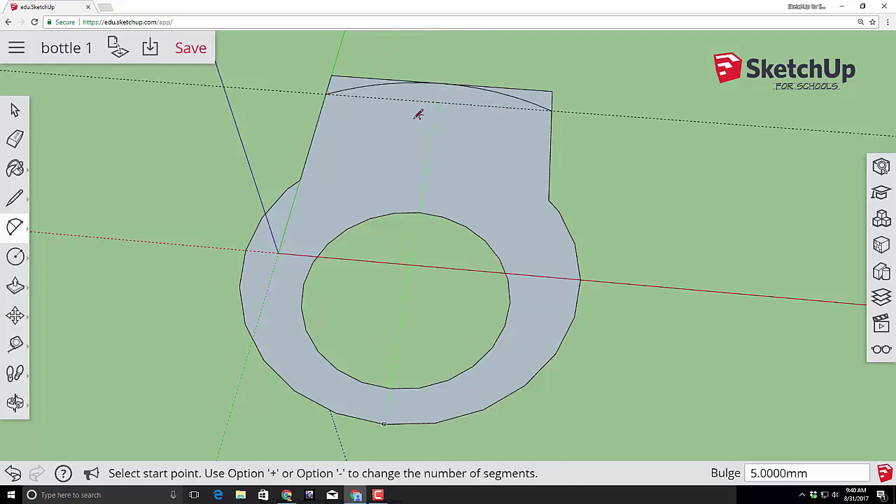
left_click(14, 141)
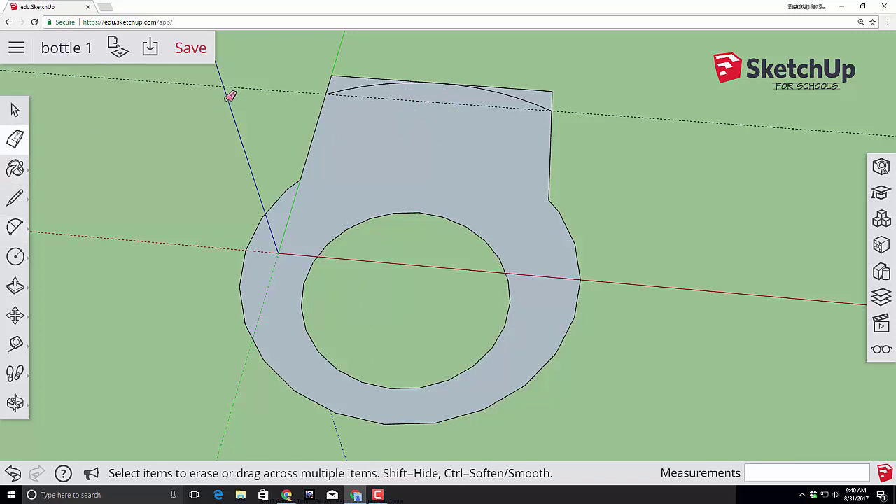
Erase the straight top edge and the top-right corner stub above the arc.
left_click(346, 75)
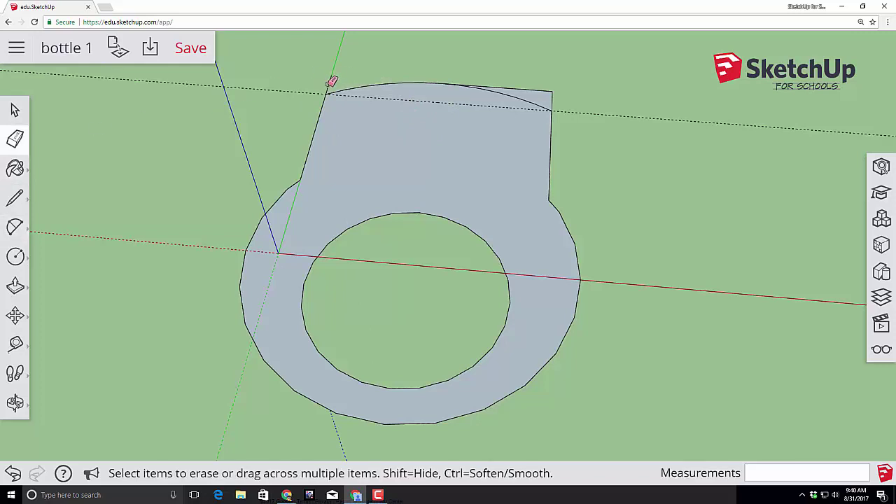
left_click(548, 91)
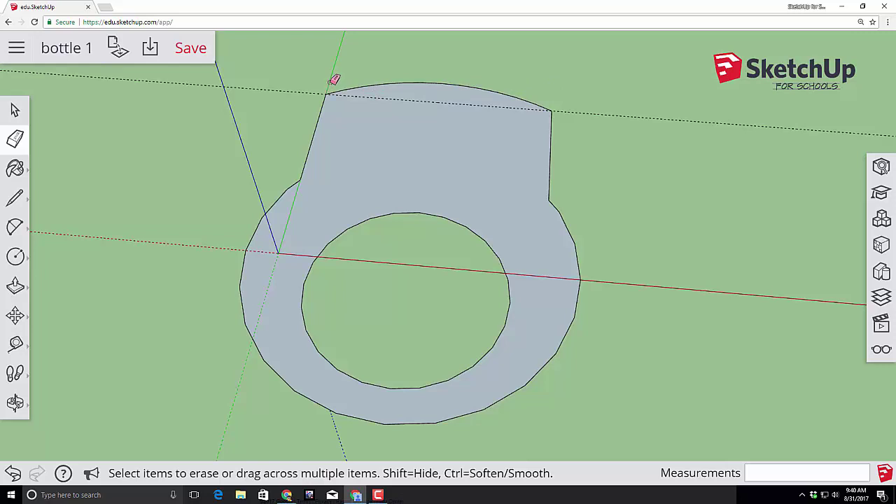
scroll(334, 79, "up", 2)
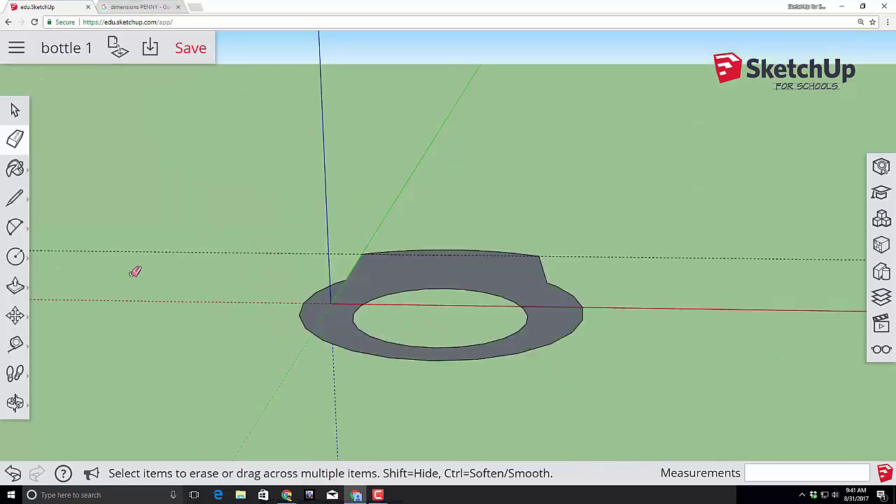
Push/Pull the opener profile face up 2.2 mm into a solid slab.
left_click(25, 285)
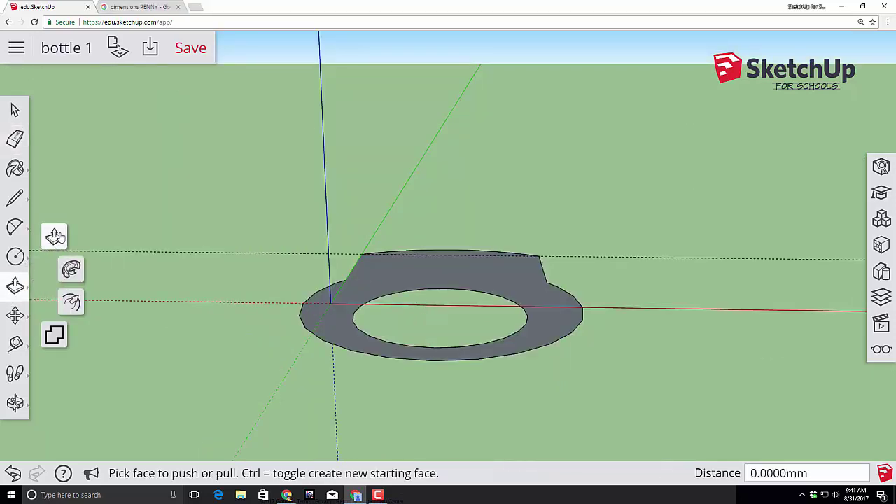
left_click(403, 266)
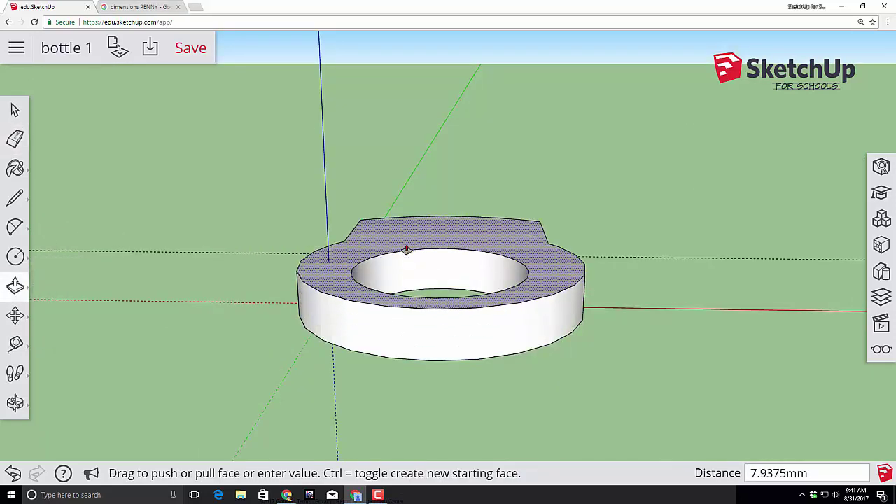
type("2.2")
key("Return")
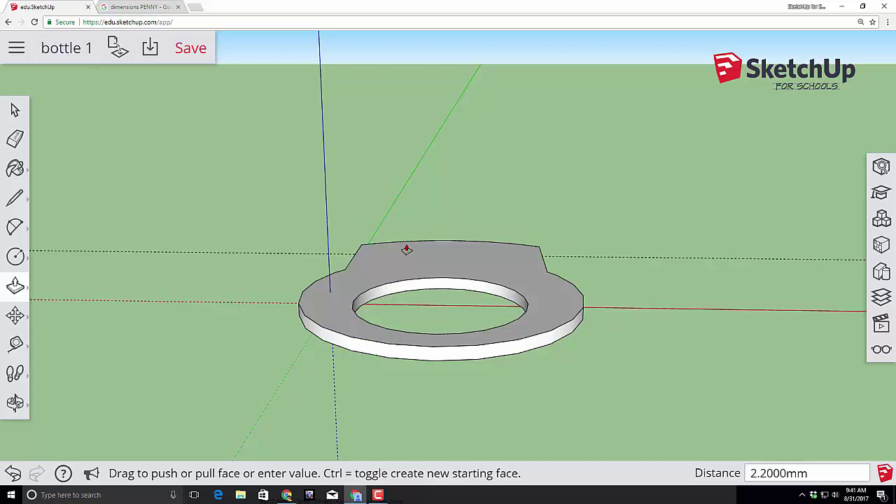
Place a guide point 2 mm outward from the ring's inner edge.
scroll(309, 266, "up", 3)
scroll(548, 259, "down", 4)
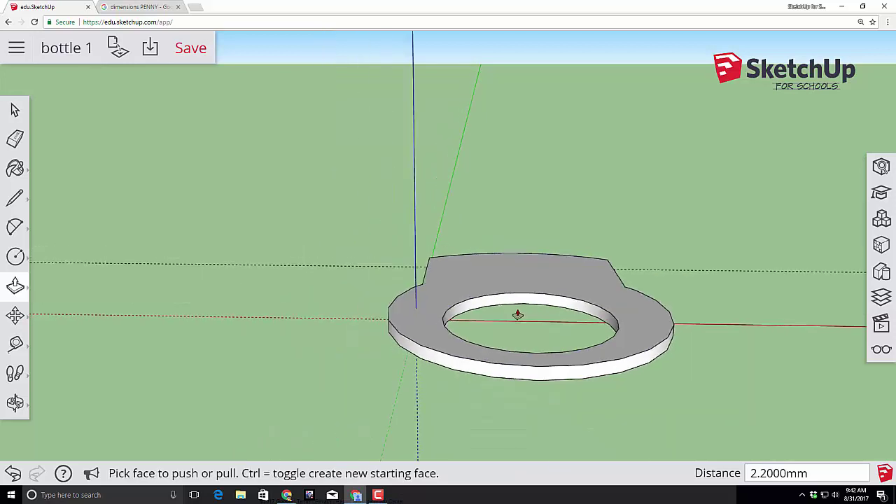
left_click(14, 341)
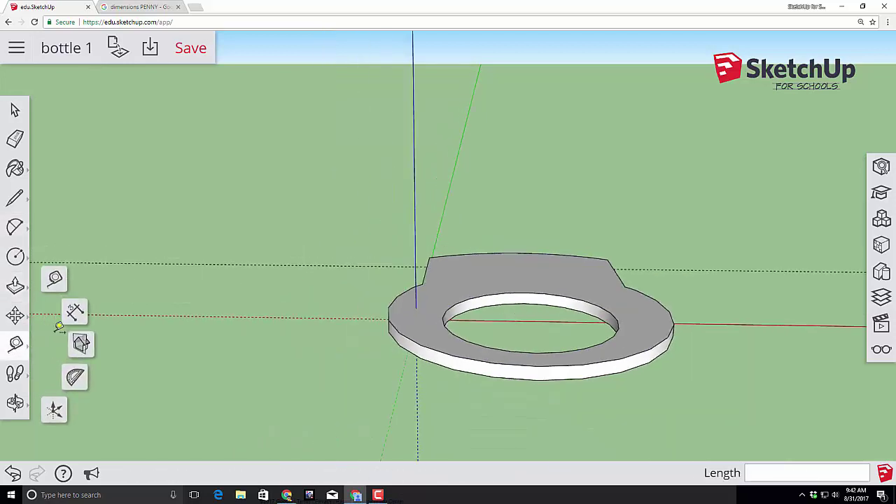
left_click(55, 280)
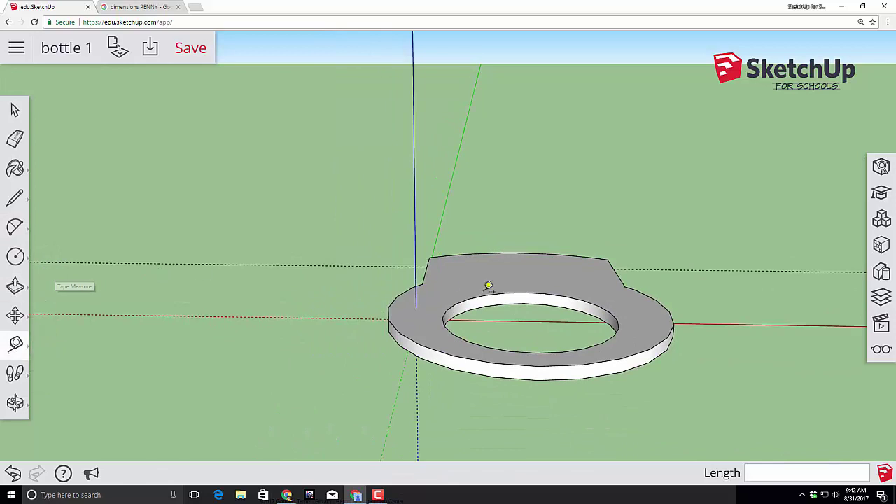
left_click(524, 292)
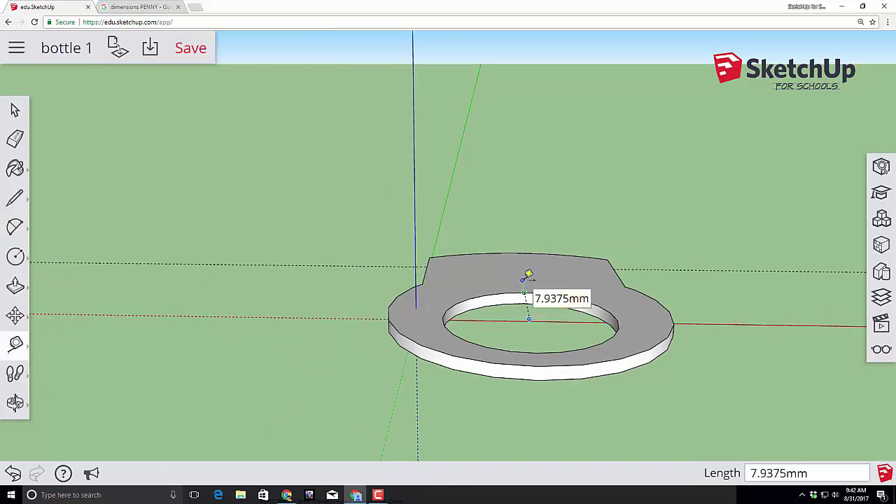
type("2")
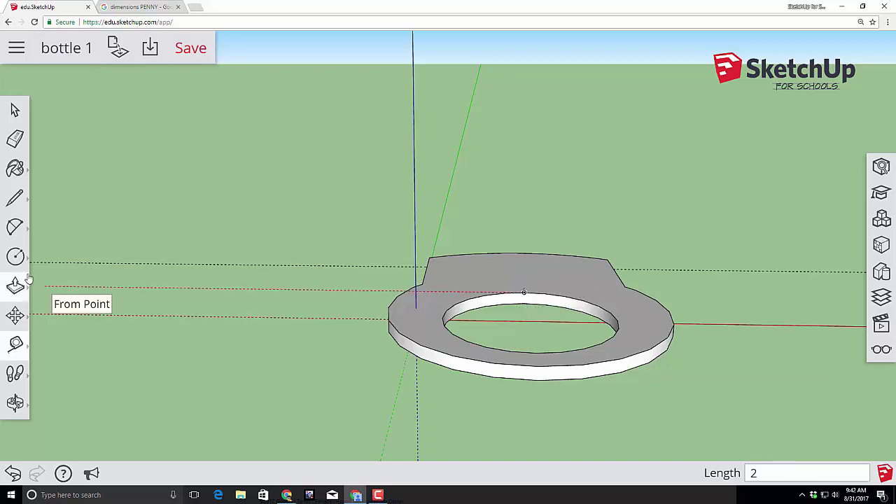
Draw a 12 mm radius circle on the slab top, centred on the guide point.
left_click(15, 256)
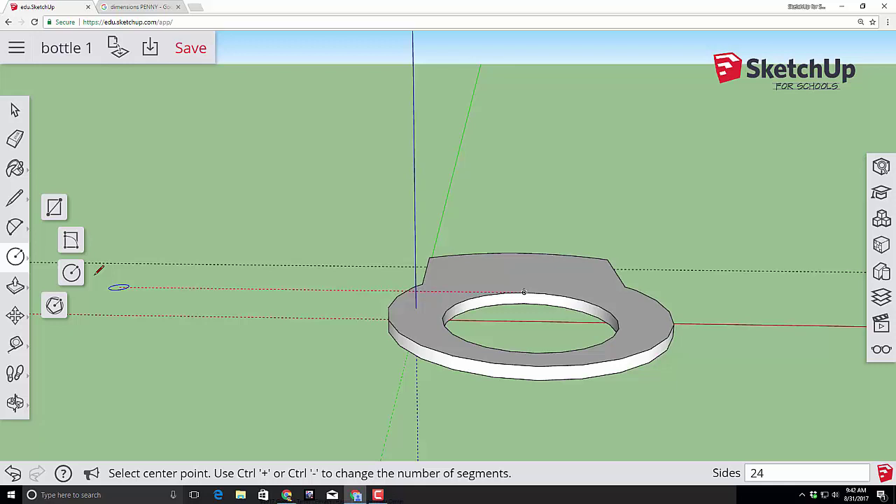
left_click(71, 272)
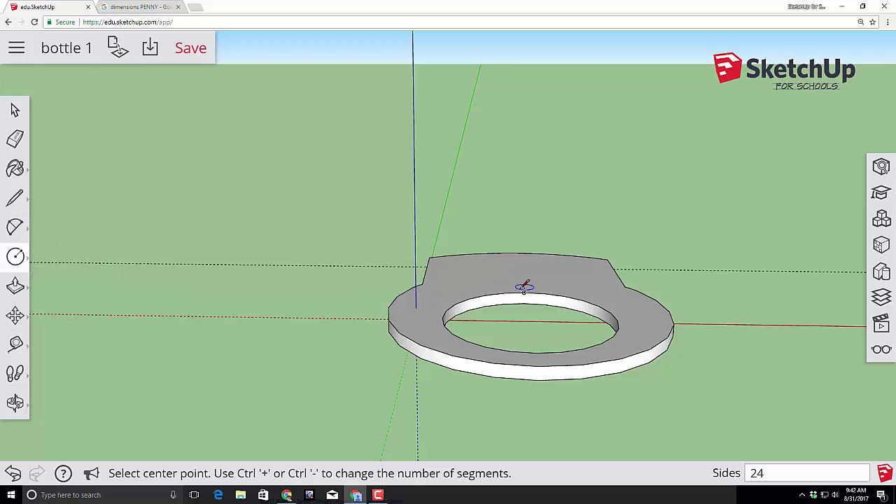
scroll(524, 294, "up", 3)
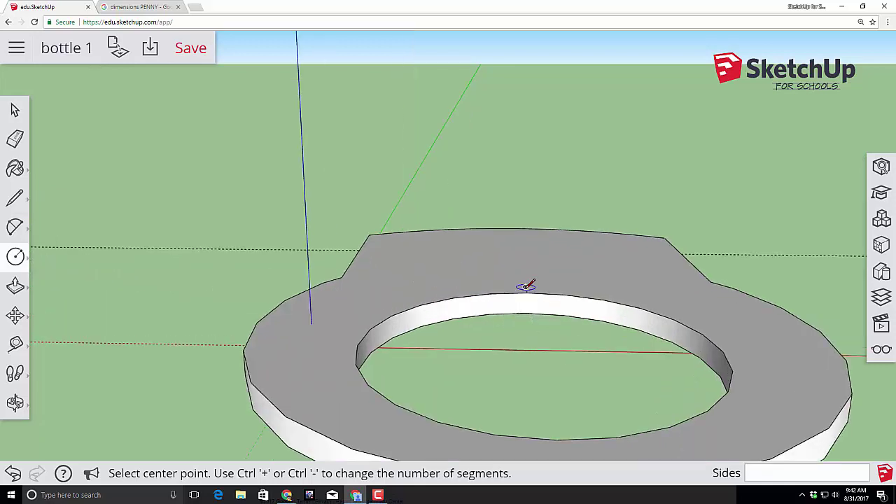
left_click(525, 287)
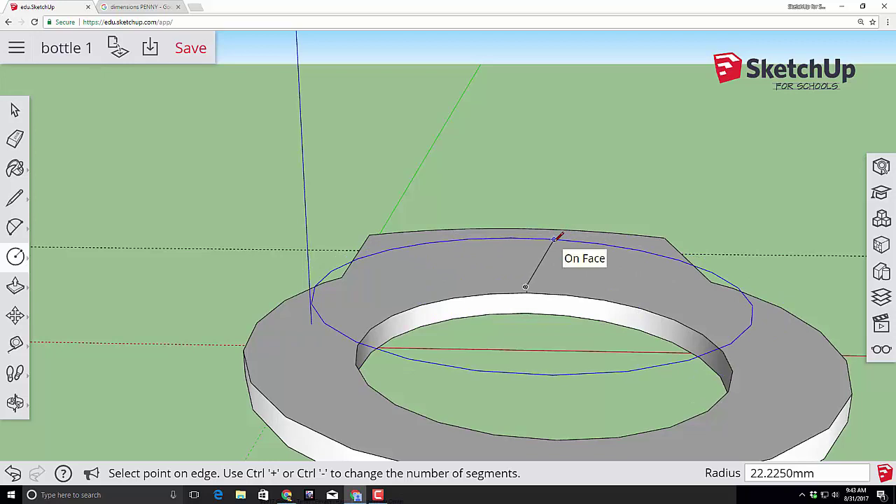
type("12")
key("Return")
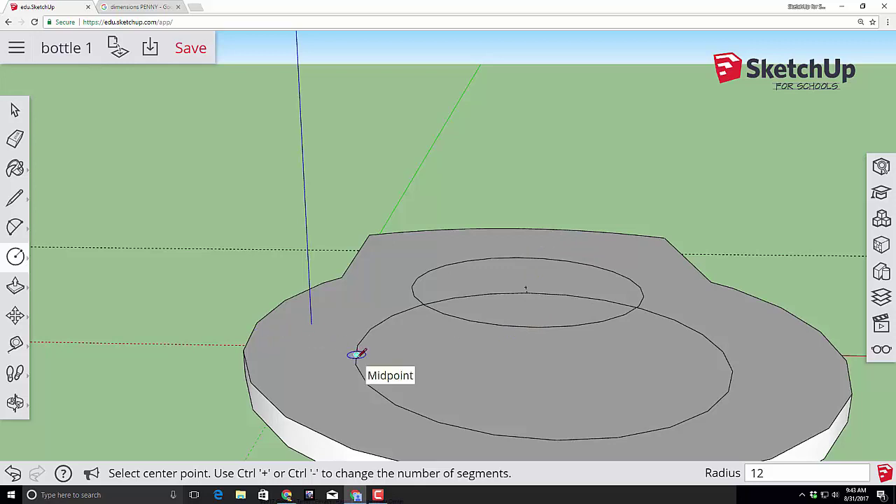
Erase the small circle's arc inside the ring and delete the inner face to open the hole.
key("e")
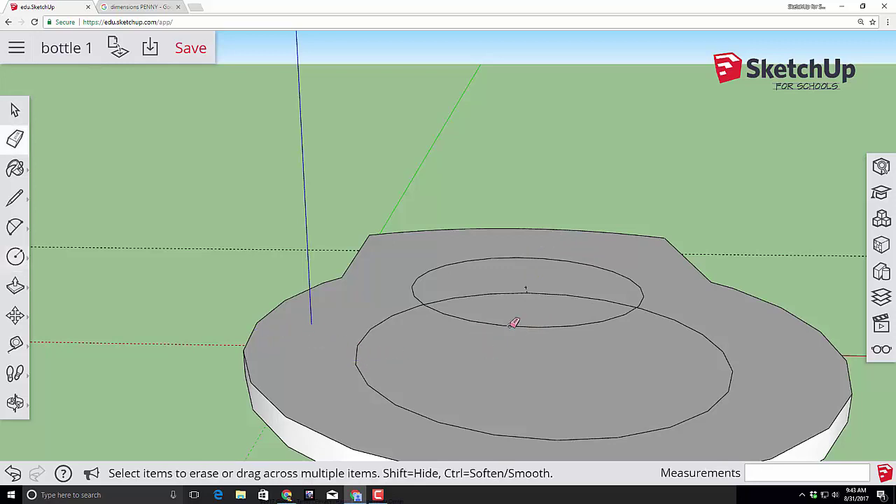
left_click(517, 325)
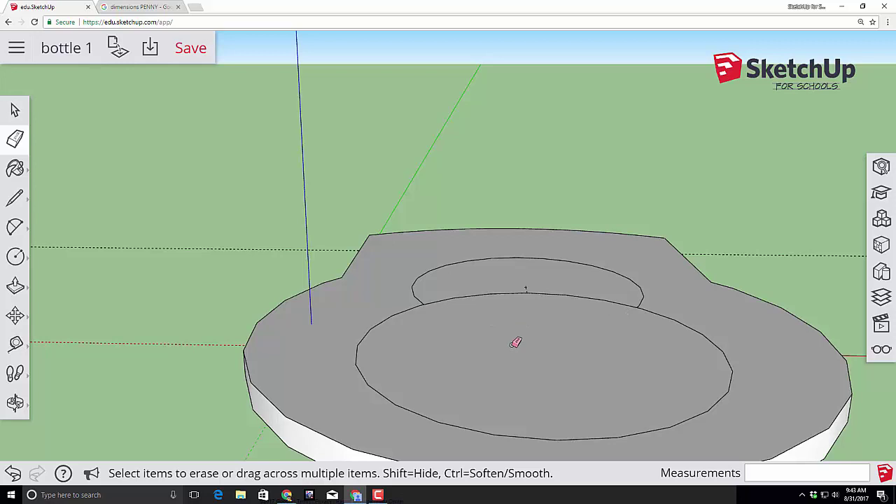
key("space")
left_click(514, 348)
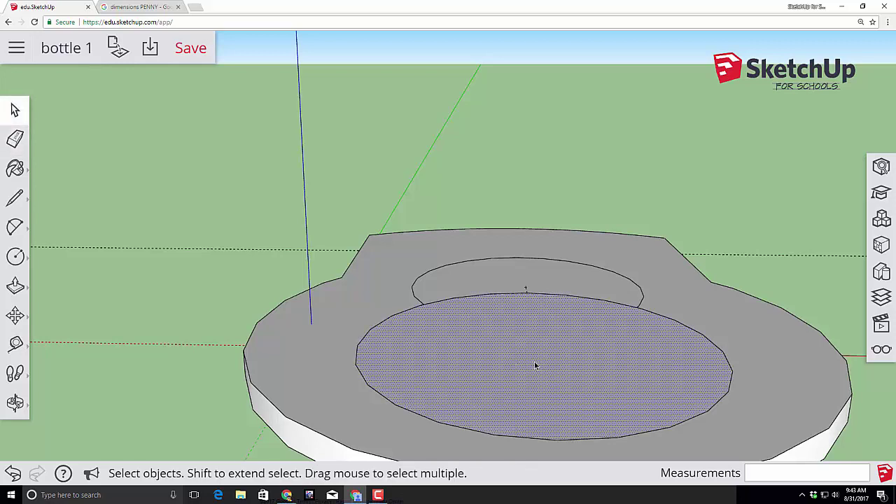
key("Delete")
Join both oval ends to the inner rim with edges and erase the stray diagonal.
middle_click_drag(537, 348, 519, 417)
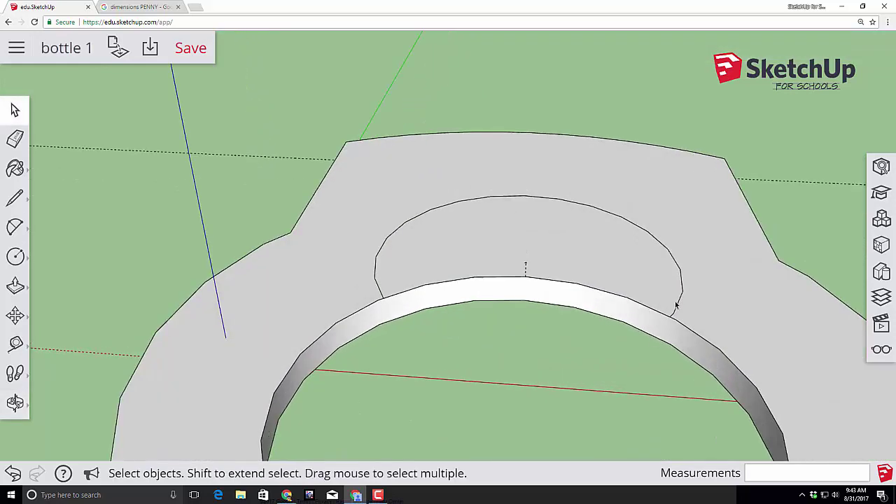
left_click(15, 198)
left_click(374, 277)
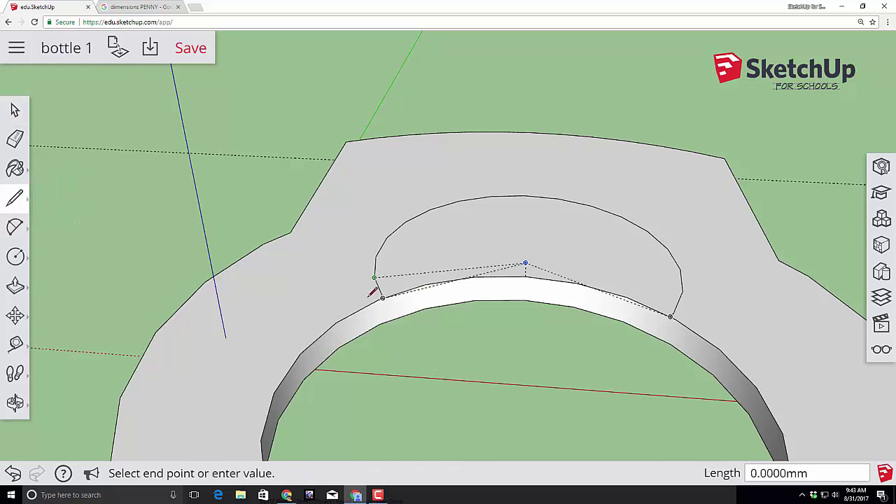
left_click(363, 308)
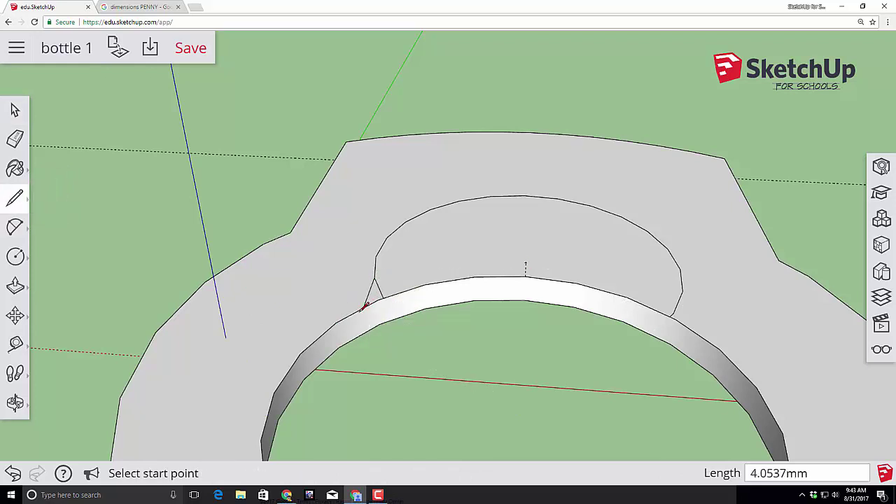
left_click(682, 290)
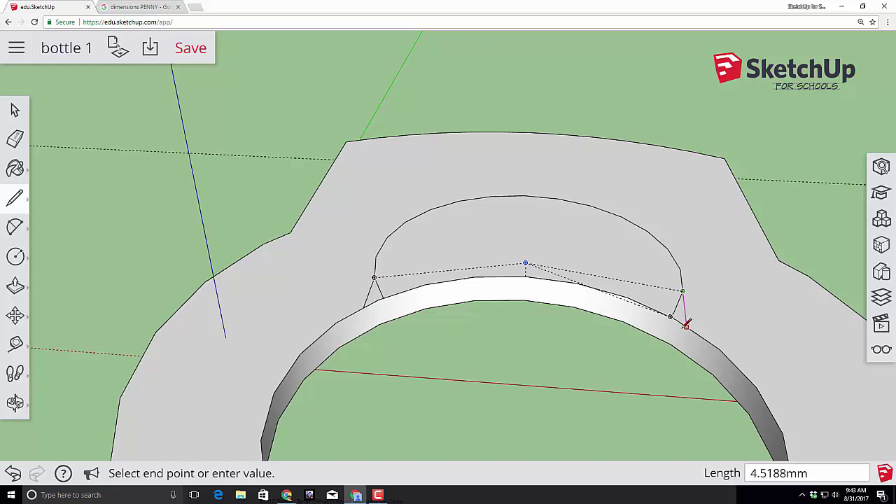
left_click(687, 325)
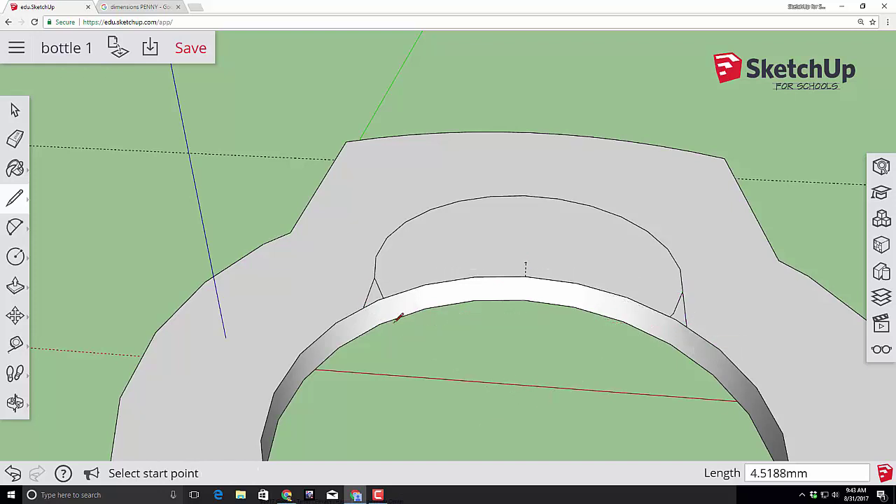
left_click(16, 139)
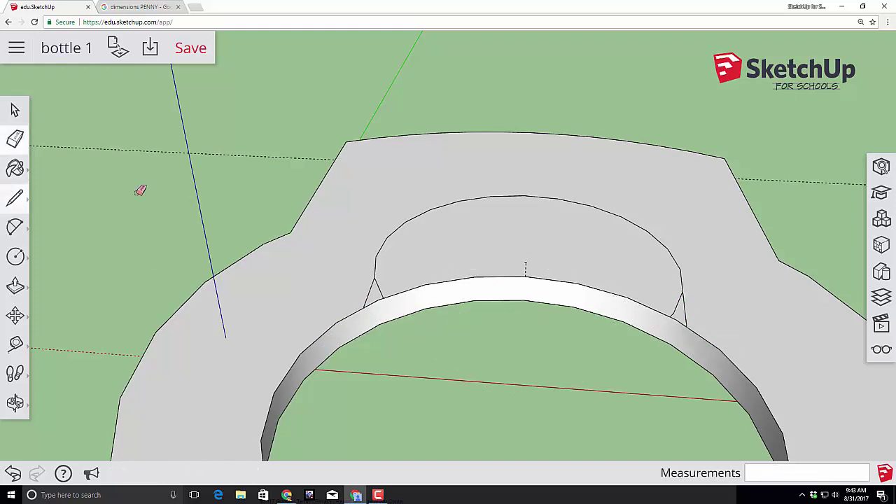
left_click(384, 294)
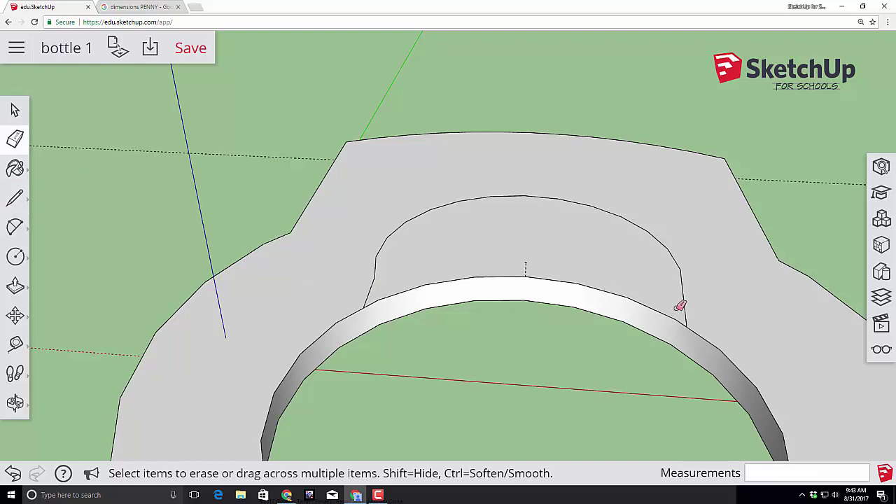
mouse_move(437, 378)
middle_mouse_down()
mouse_move(464, 262)
mouse_move(430, 322)
mouse_move(417, 318)
middle_mouse_up()
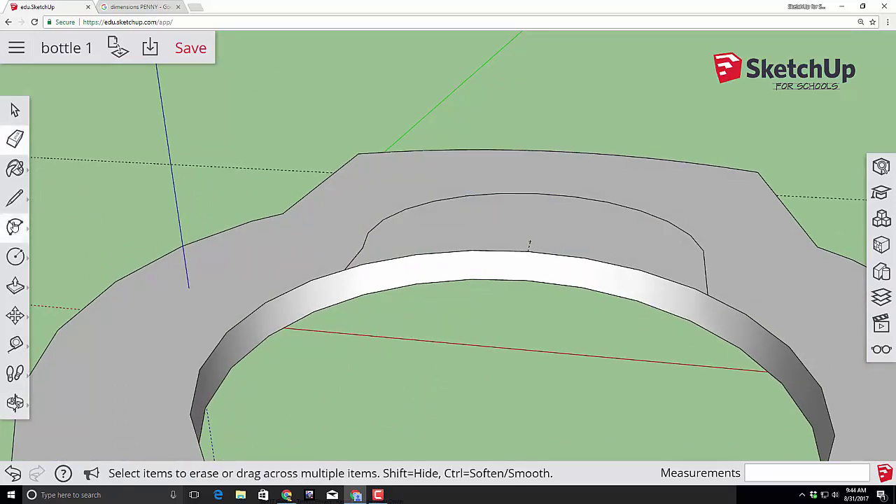
Push/Pull the outer top face up 1.6 mm.
key("p")
left_click(258, 261)
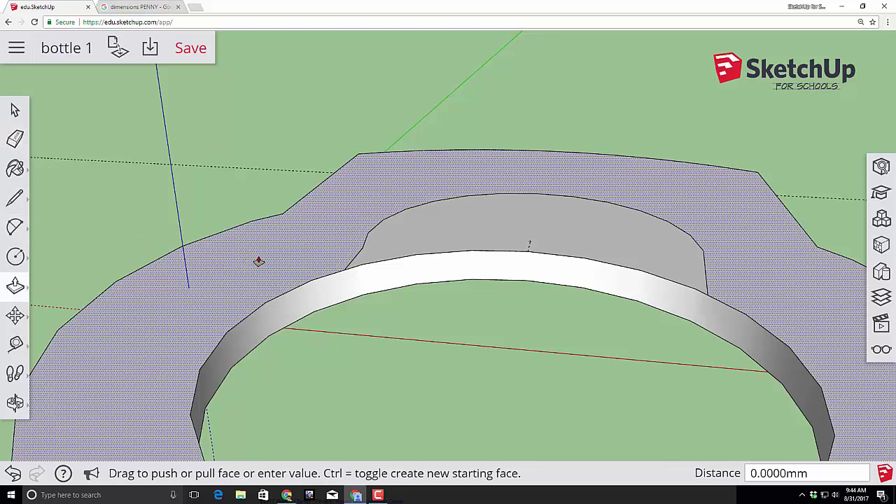
type("1.6")
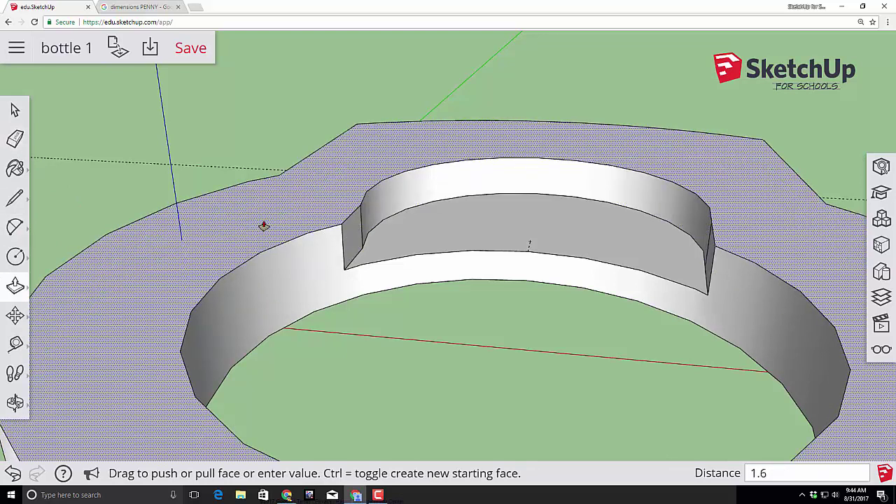
key("Return")
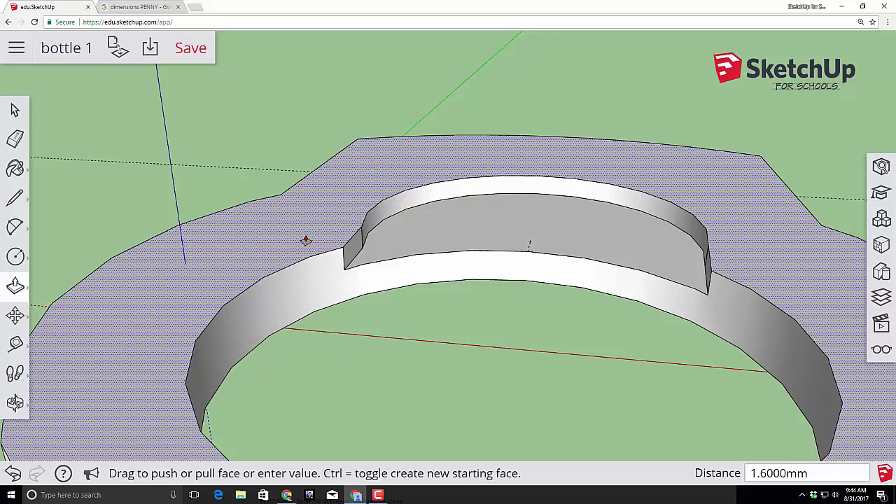
Draw a line across the recess corners and delete the face filling the ring's hole.
key("l")
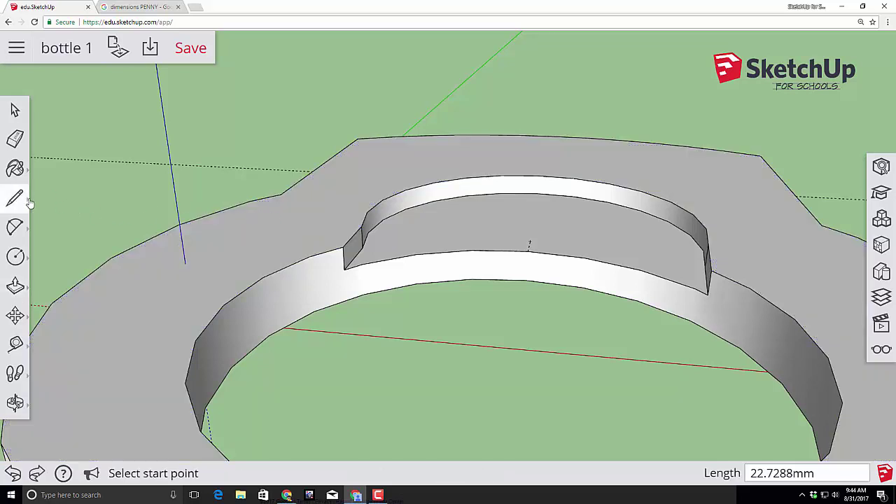
left_click(342, 246)
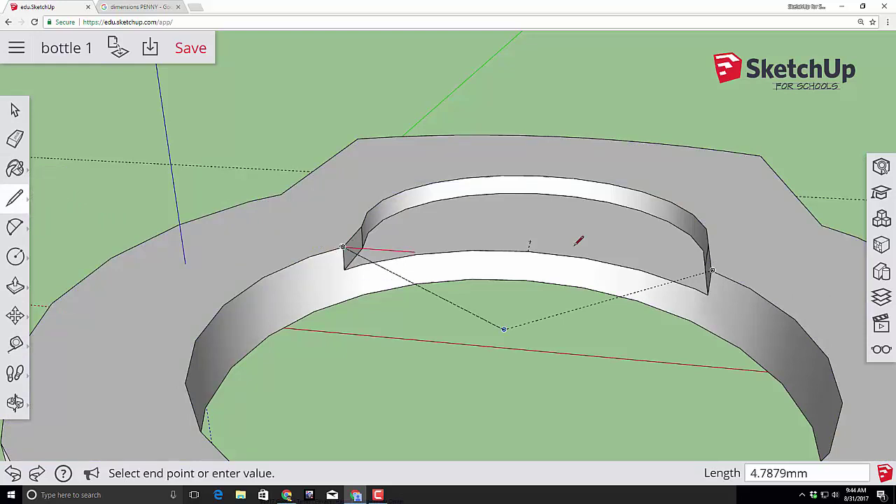
left_click(711, 270)
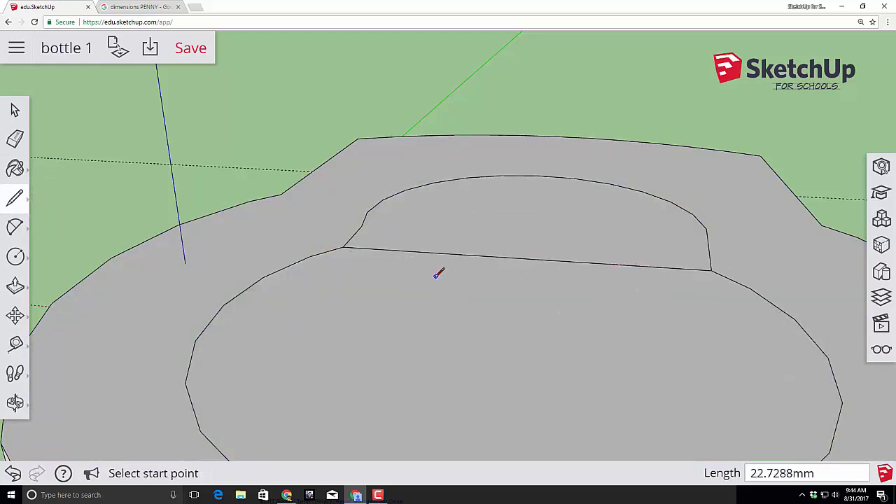
key("space")
left_click(434, 299)
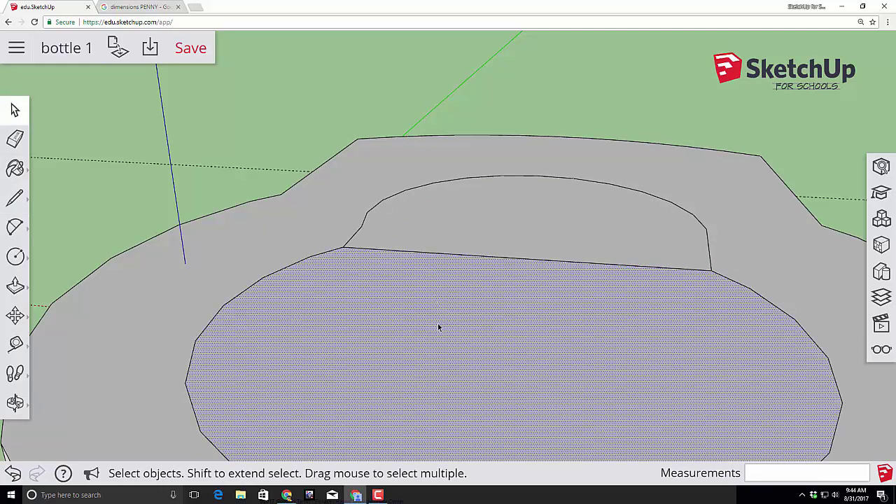
key("Delete")
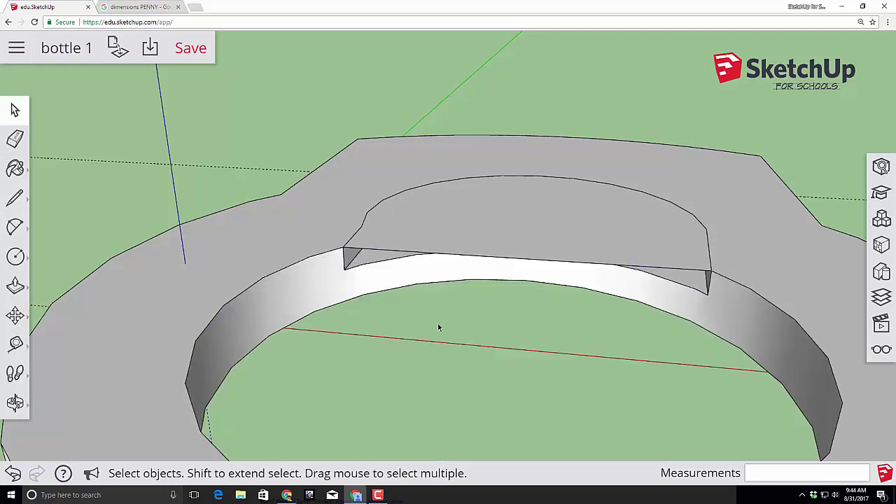
Draw a 2-point arc between the recess corners with a 2 mm bulge.
left_click(15, 227)
left_click(71, 210)
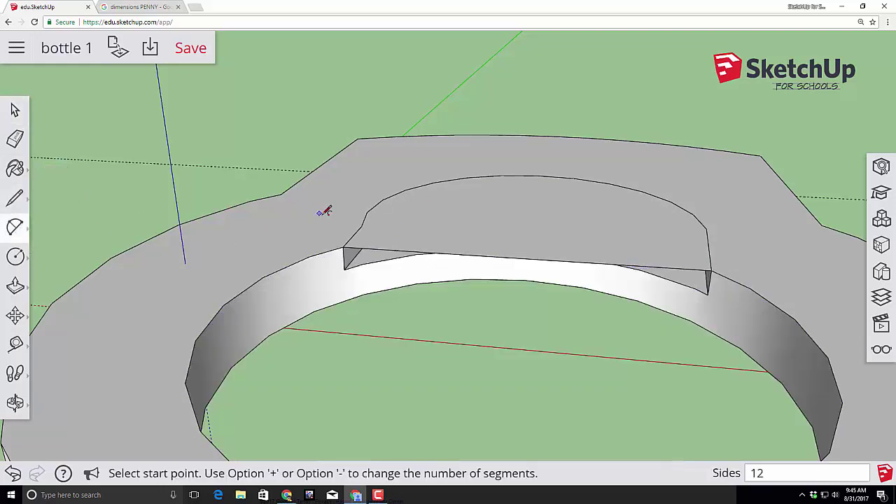
left_click(342, 247)
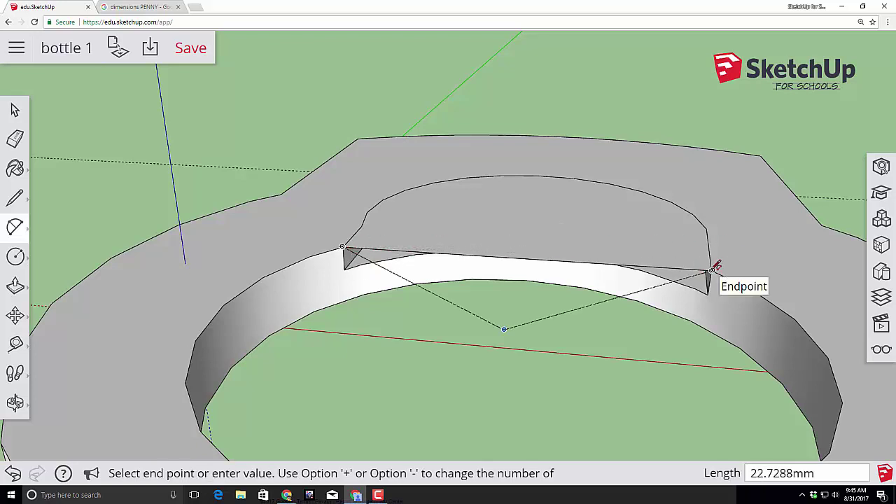
scroll(710, 272, "up", 2)
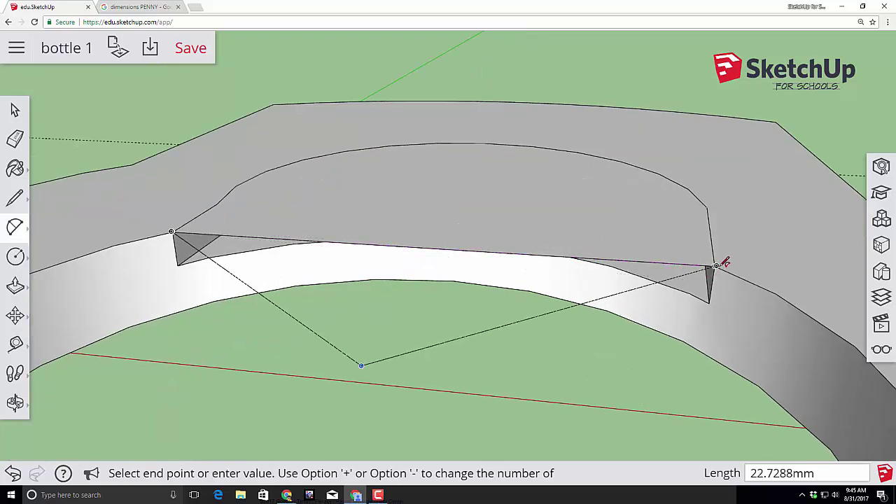
scroll(721, 268, "up", 2)
scroll(726, 264, "up", 2)
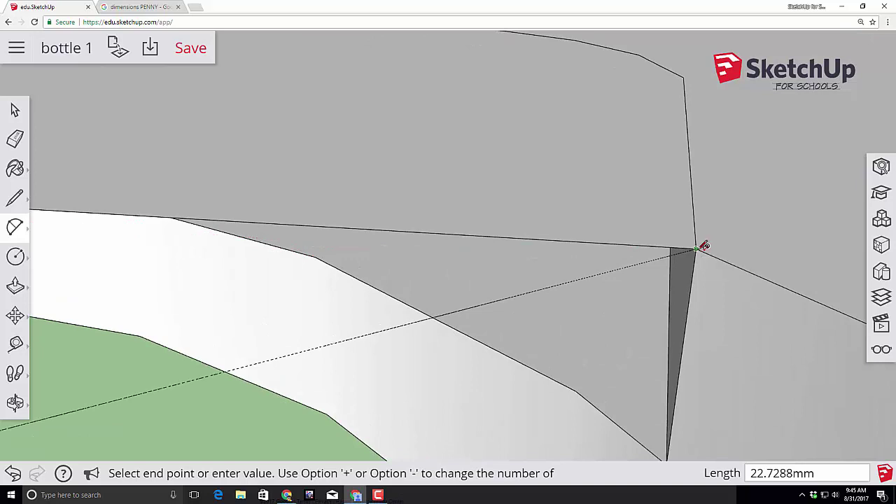
left_click(700, 247)
scroll(396, 179, "down", 2)
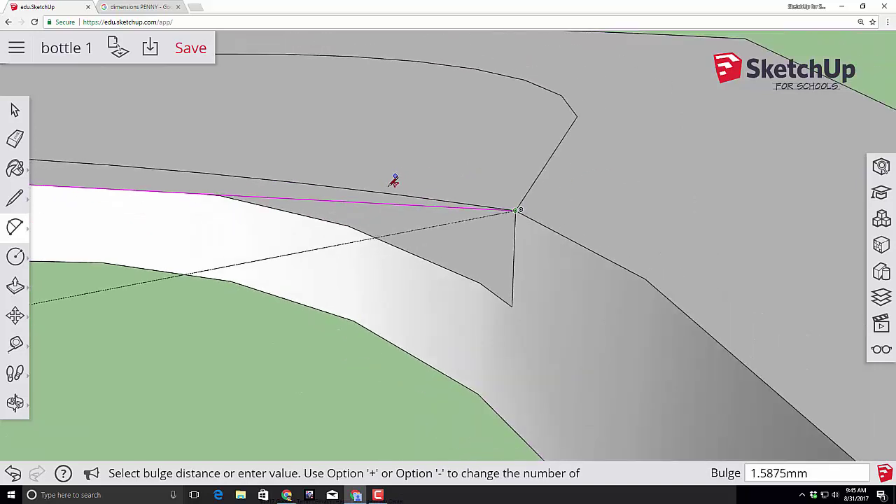
scroll(193, 78, "down", 3)
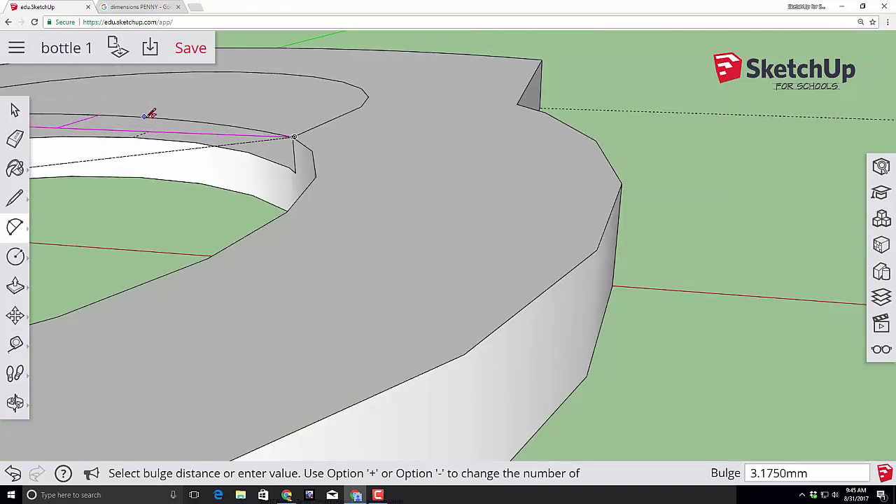
type("2")
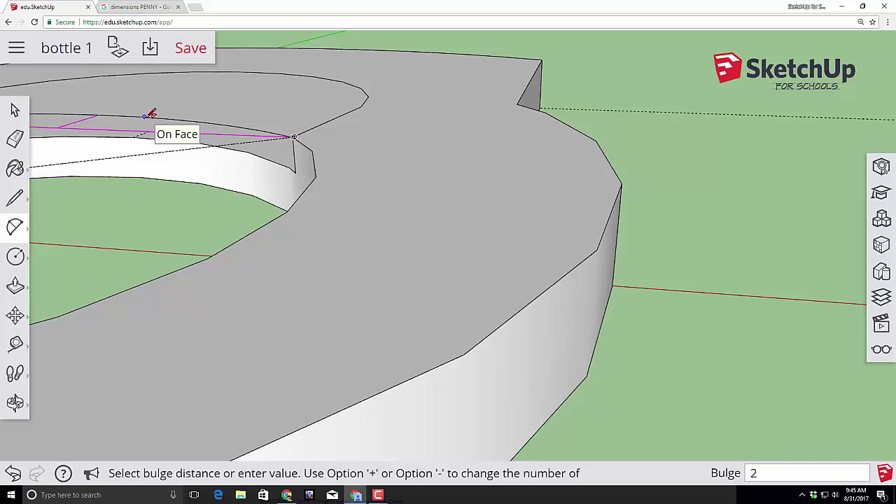
key("Return")
scroll(211, 149, "down", 2)
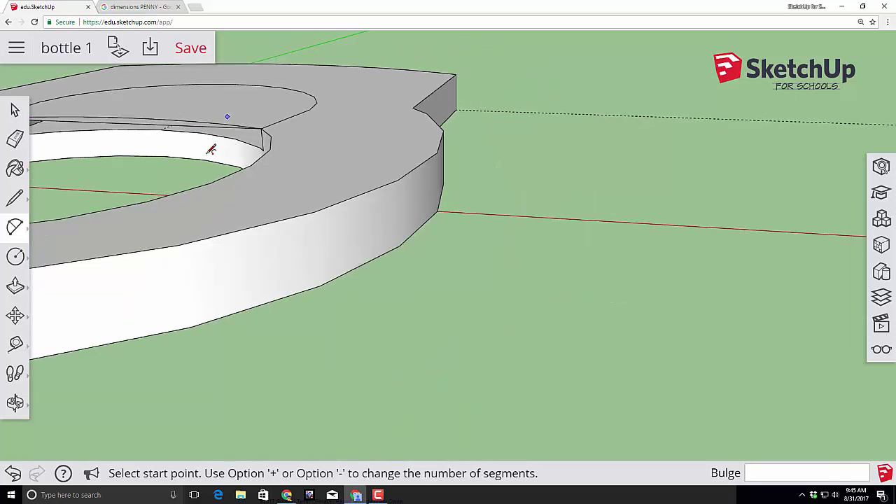
middle_click_drag(90, 109, 210, 280)
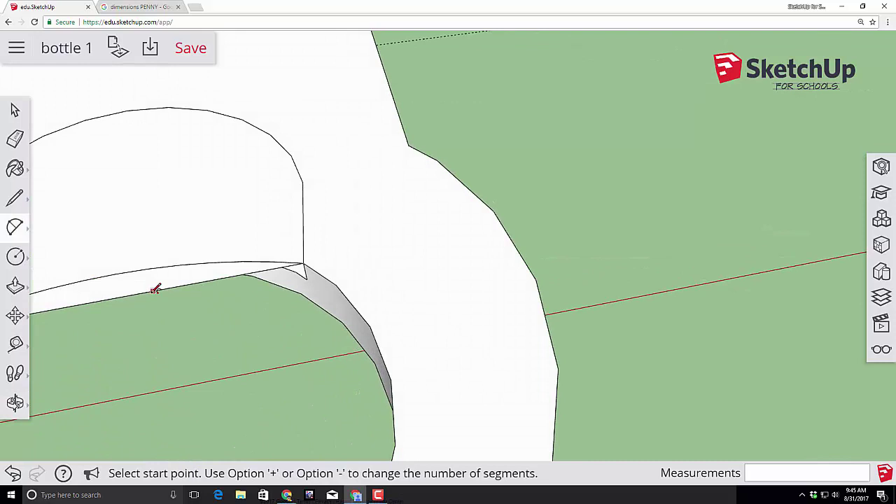
Erase the straight edge under the arc and a leftover edge along the ring's inner top.
key("e")
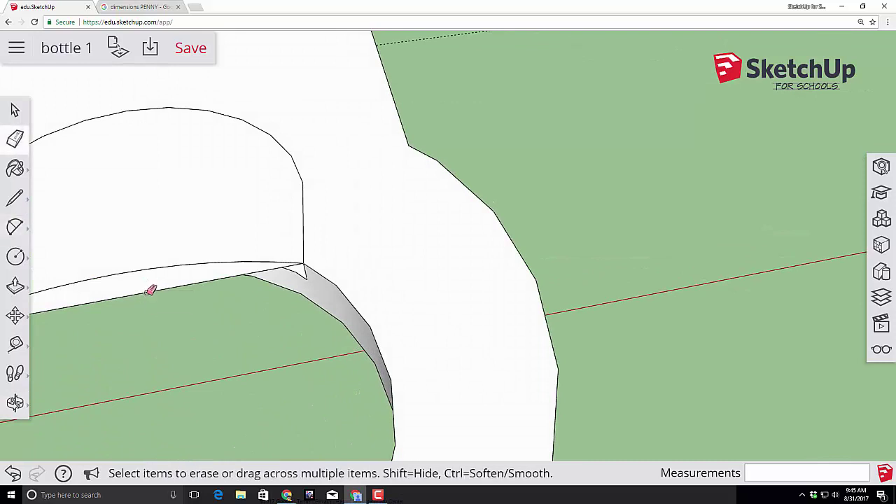
left_click(156, 290)
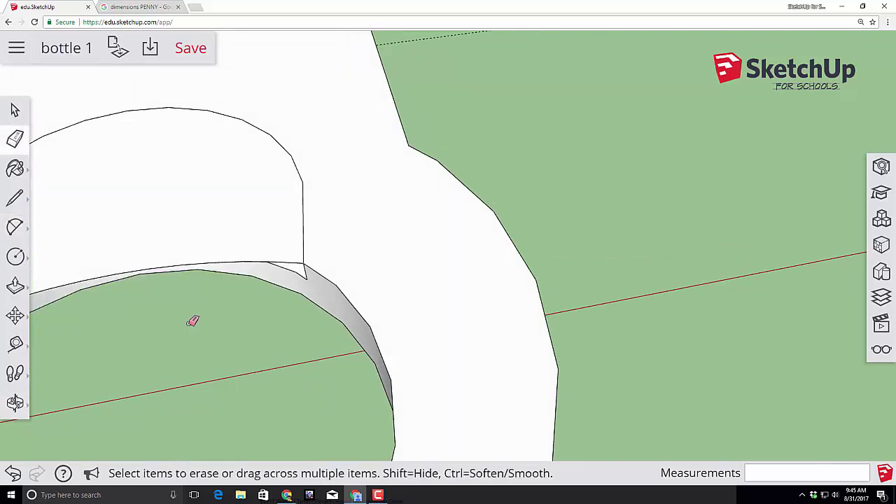
middle_click_drag(193, 321, 214, 209)
mouse_move(175, 256)
middle_mouse_down()
mouse_move(480, 234)
mouse_move(532, 253)
mouse_move(340, 269)
mouse_move(280, 290)
middle_mouse_up()
middle_click_drag(84, 308, 110, 304)
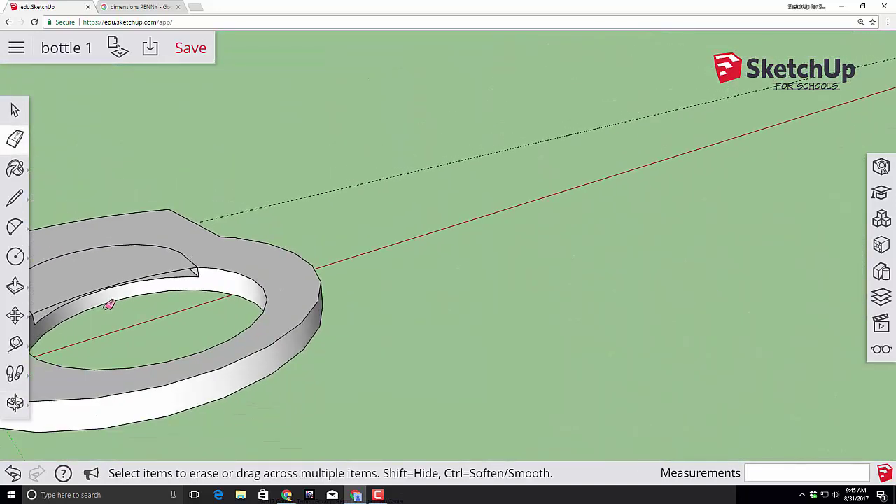
scroll(110, 304, "up", 2)
left_click(128, 298)
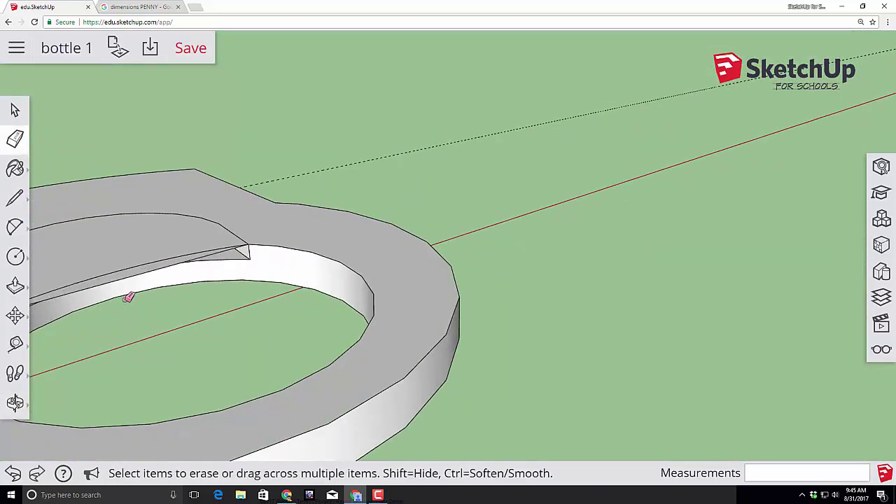
Erase another leftover edge, then draw a 4 mm-bulge arc across the ring's opening.
left_click(128, 297)
scroll(114, 255, "down", 2)
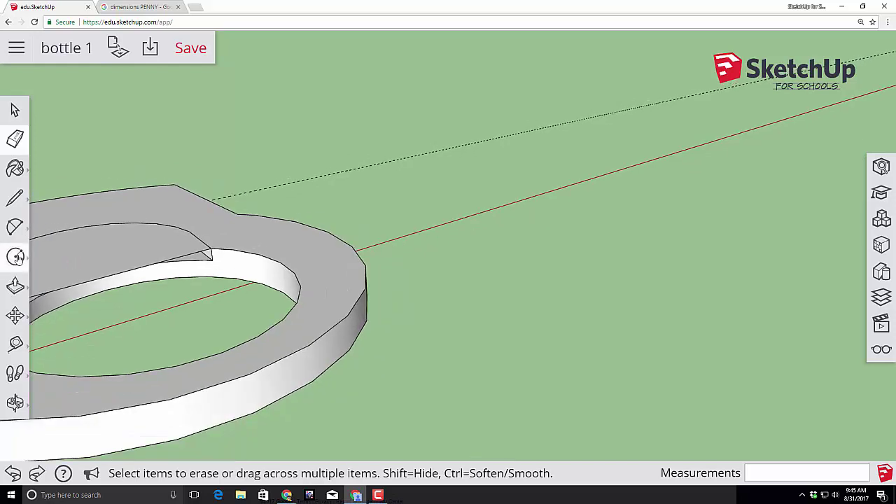
left_click(15, 226)
scroll(210, 285, "down", 2)
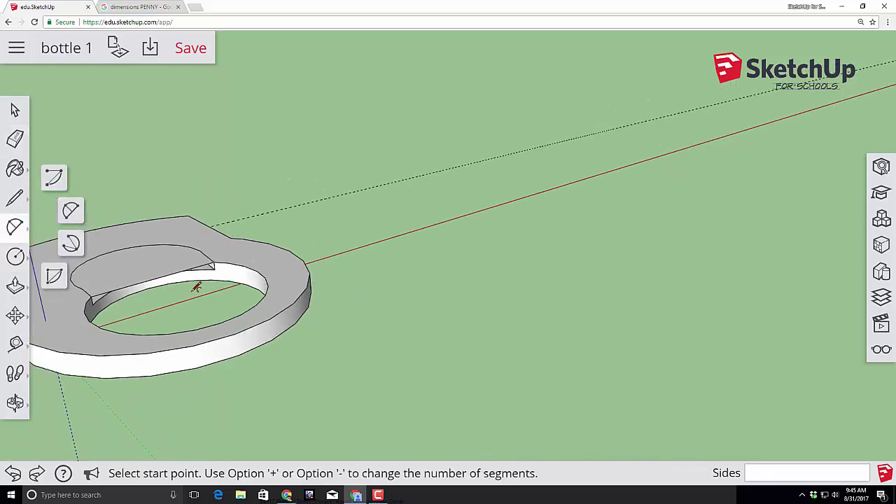
left_click(91, 296)
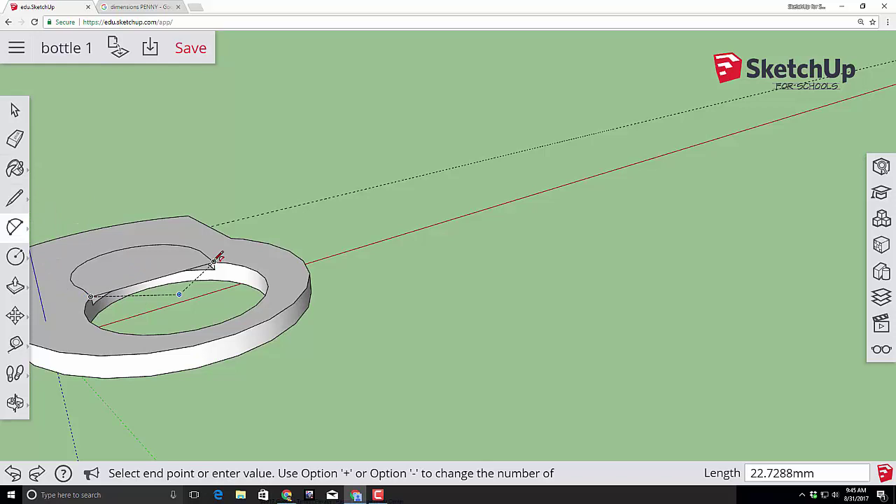
left_click(215, 262)
scroll(216, 261, "up", 3)
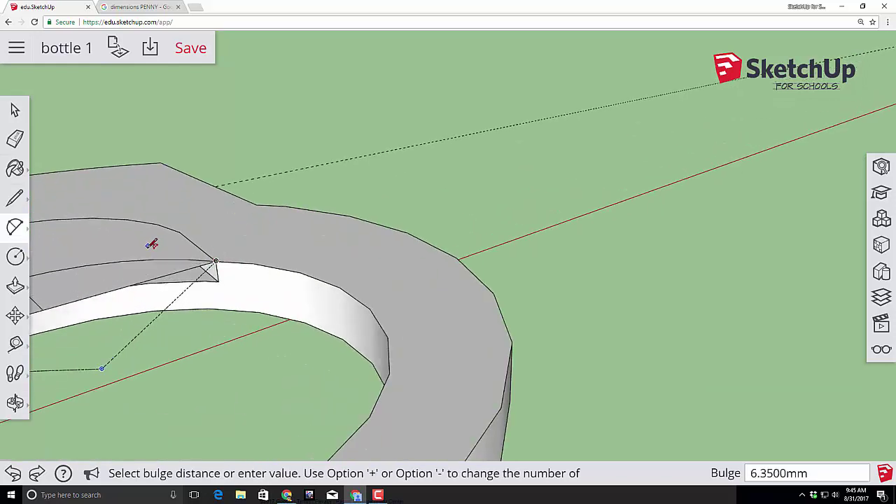
type("4")
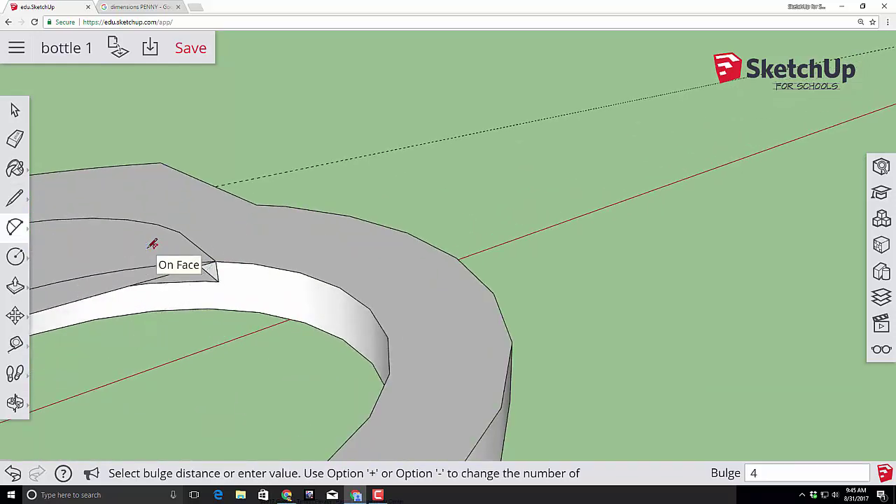
key("Return")
scroll(224, 280, "down", 3)
Orbit around the ring to inspect the new arc with the Eraser ready.
key("e")
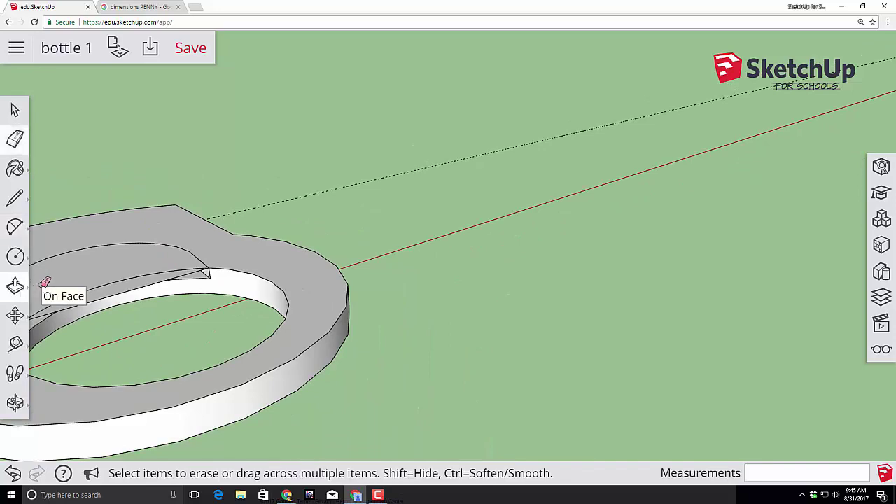
mouse_move(137, 312)
middle_mouse_down()
mouse_move(489, 226)
mouse_move(92, 338)
mouse_move(110, 314)
middle_mouse_up()
scroll(110, 305, "up", 1)
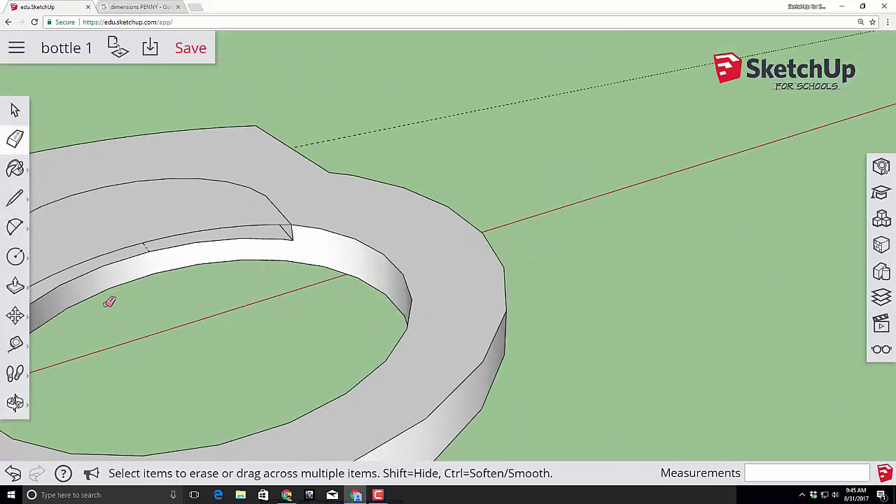
scroll(98, 280, "down", 1)
scroll(100, 261, "down", 2)
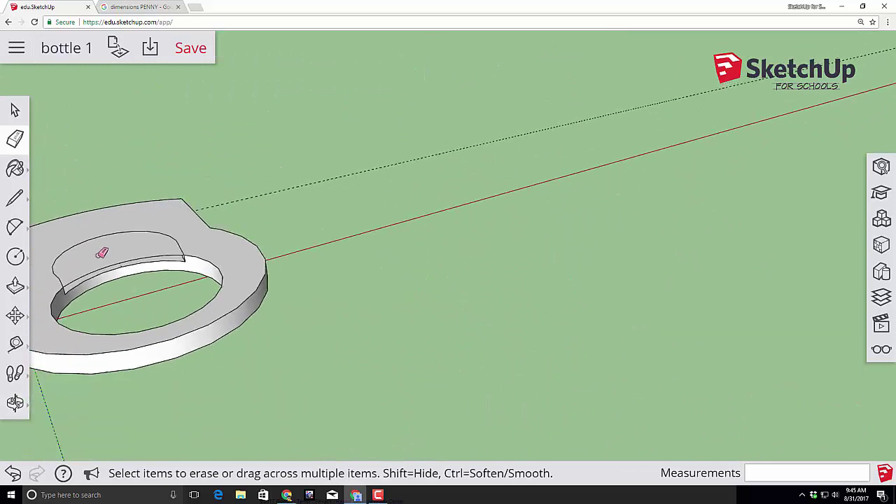
Pull the arched lip face up 2.4 mm and check it from the side.
key("p")
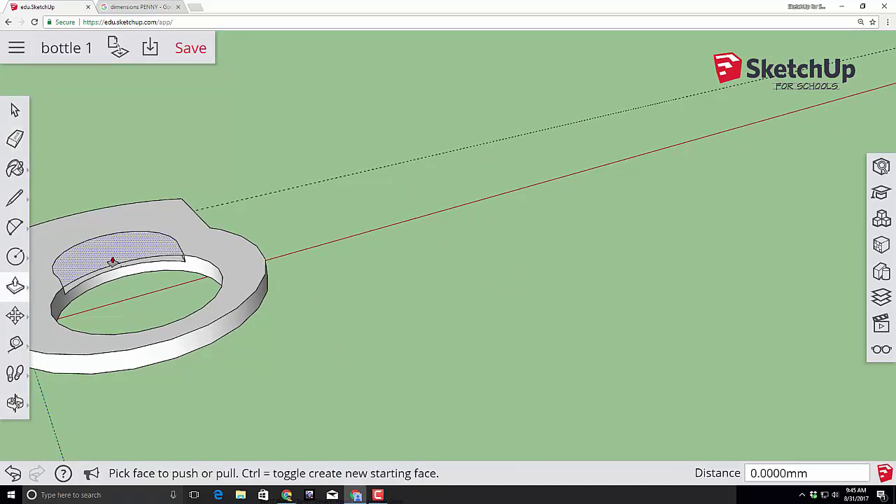
left_click_drag(112, 256, 117, 204)
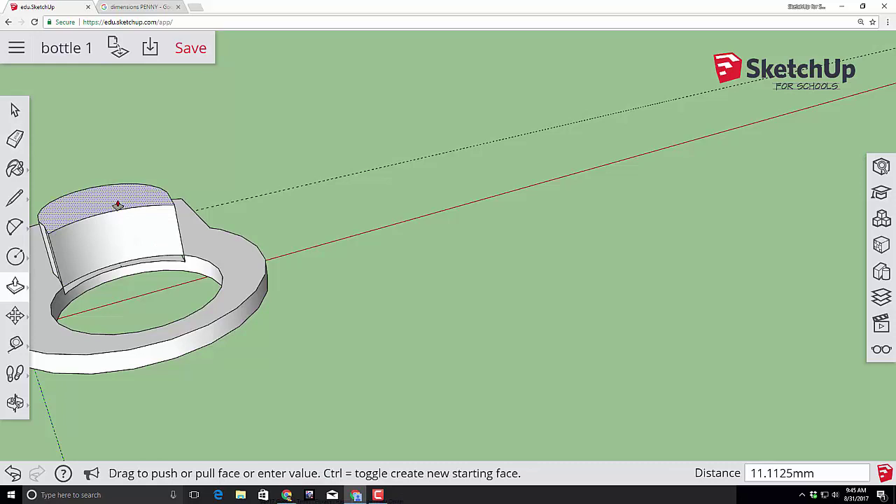
type("2.4")
key("Return")
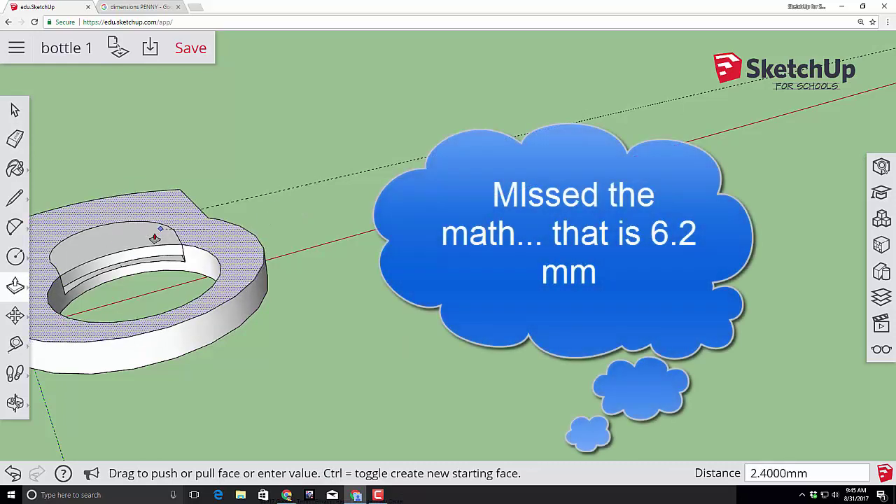
scroll(136, 290, "up", 3)
middle_click_drag(135, 290, 286, 338)
scroll(128, 234, "down", 2)
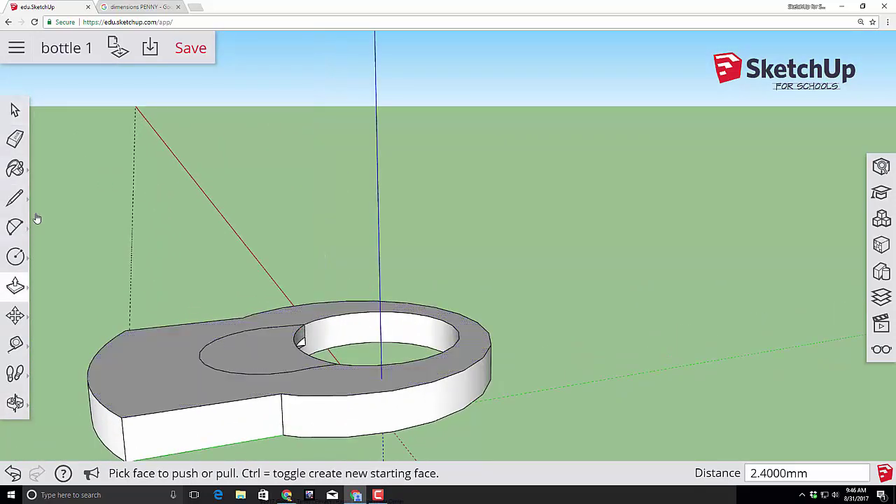
Draw 3 mm-radius circles on the top face, placing the keychain hole circle on the tab.
left_click(15, 259)
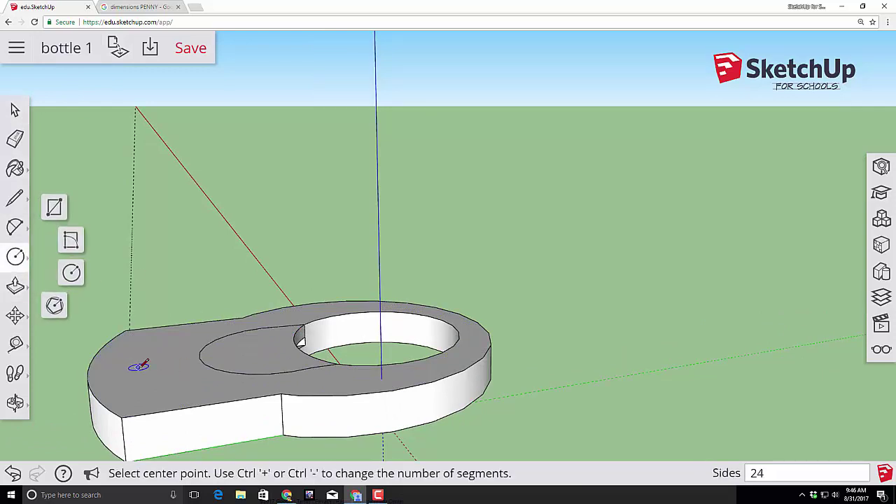
left_click(135, 363)
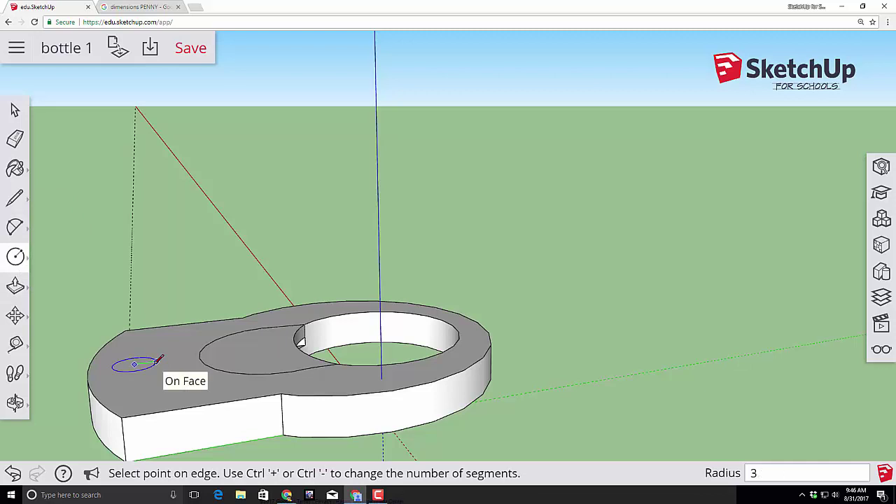
type("3")
key("Return")
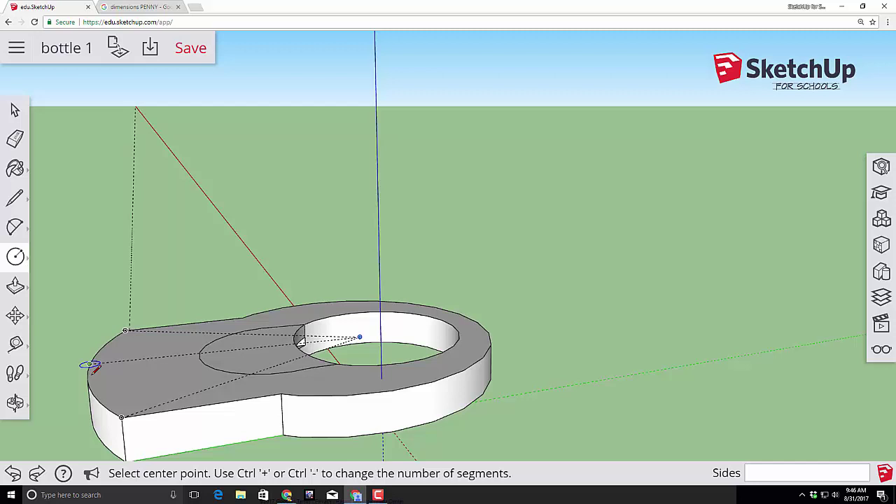
scroll(84, 378, "up", 3)
middle_click_drag(85, 382, 373, 436)
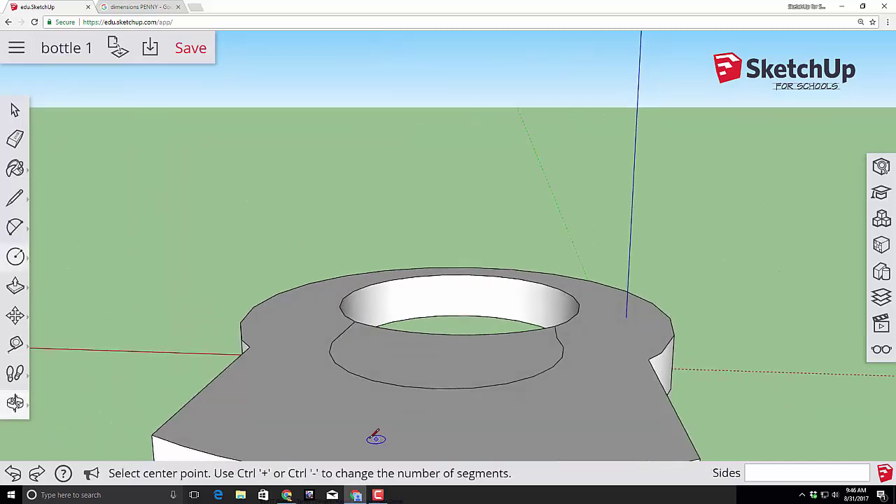
scroll(344, 410, "down", 3)
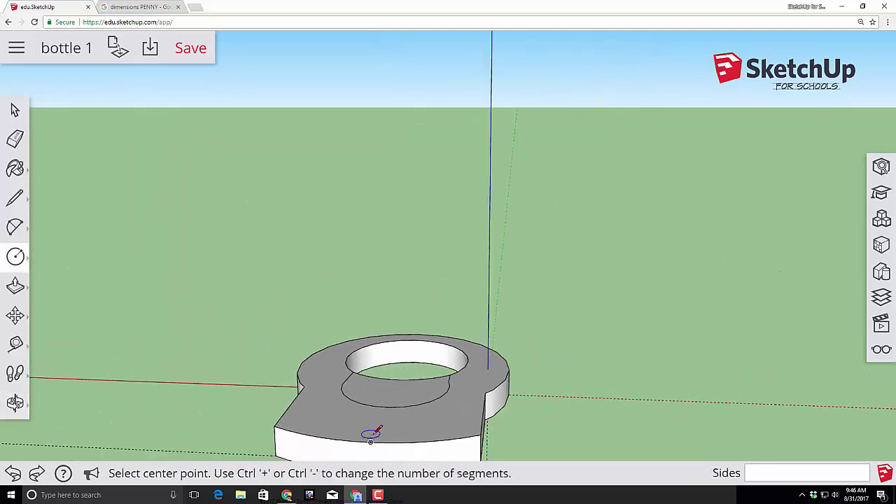
left_click(382, 419)
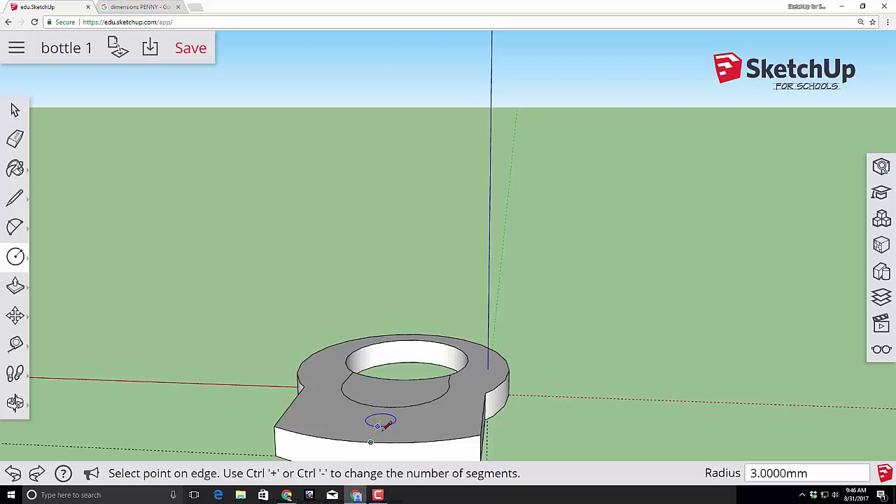
type("3")
key("Return")
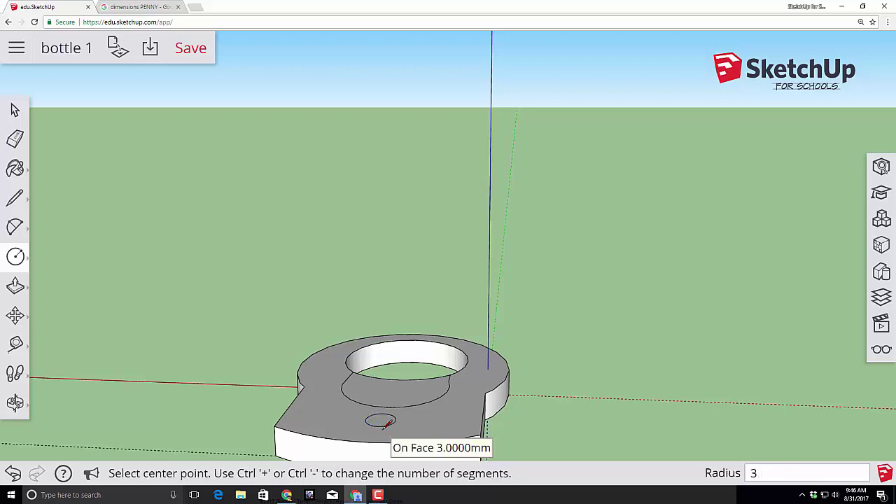
Push the tab circle down 6.2 mm to punch the keychain hole through.
key("p")
left_click(384, 420)
scroll(420, 427, "down", 2)
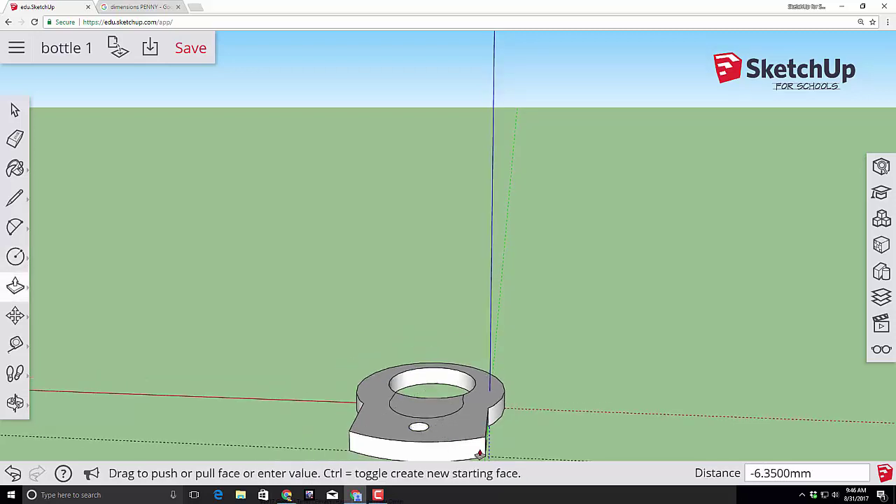
left_click(486, 461)
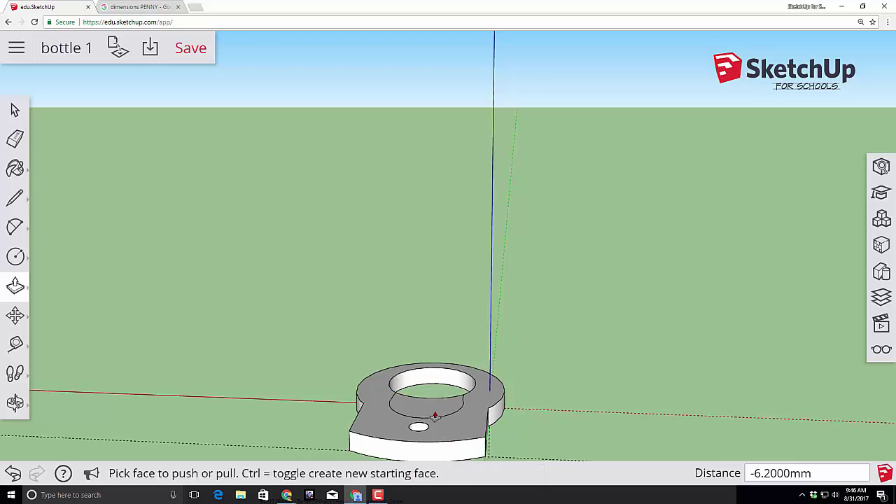
middle_click_drag(435, 415, 406, 285)
scroll(394, 380, "up", 3)
middle_click_drag(394, 380, 182, 151)
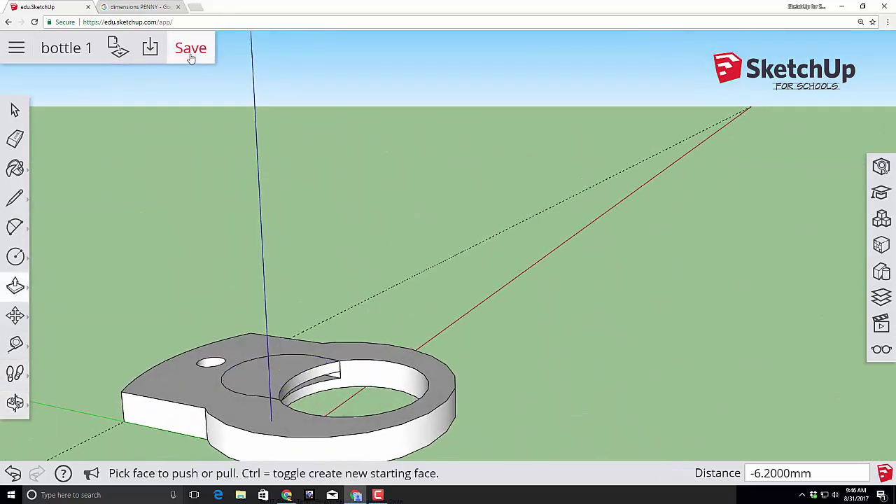
Save the model as 'bottle 1', dismissing the duplicate-name error.
left_click(56, 48)
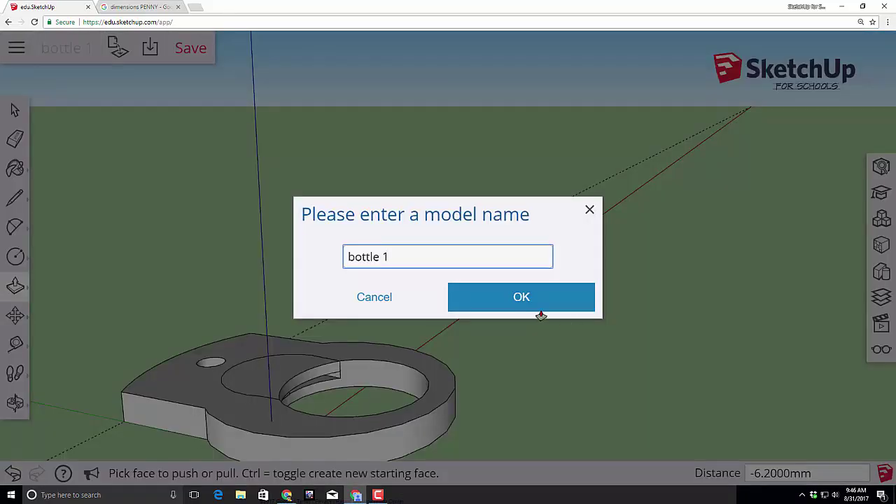
left_click(523, 300)
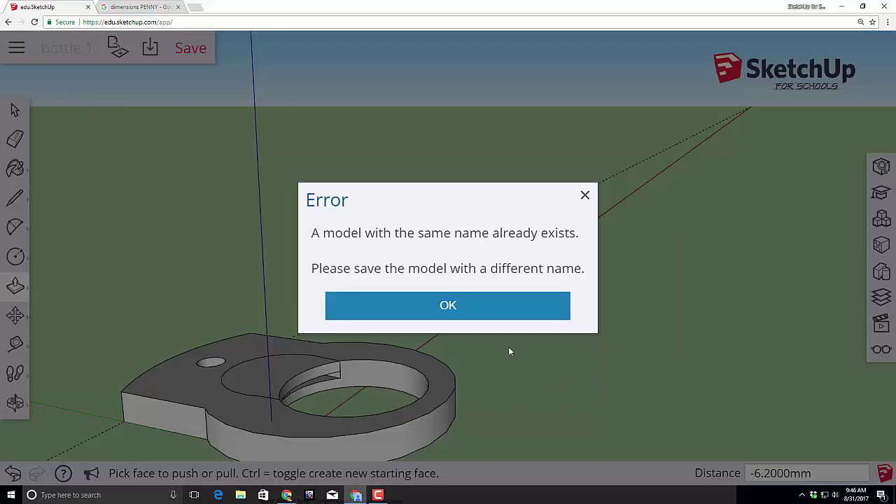
left_click(458, 309)
left_click(192, 52)
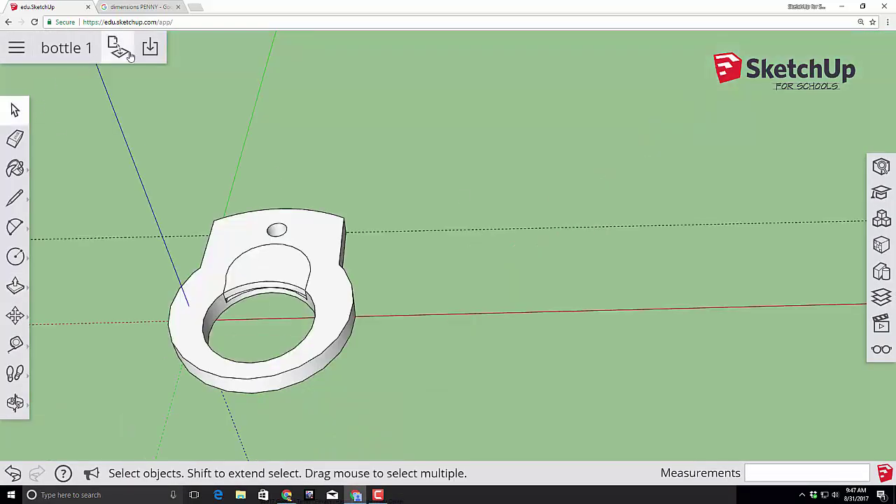
left_click(151, 52)
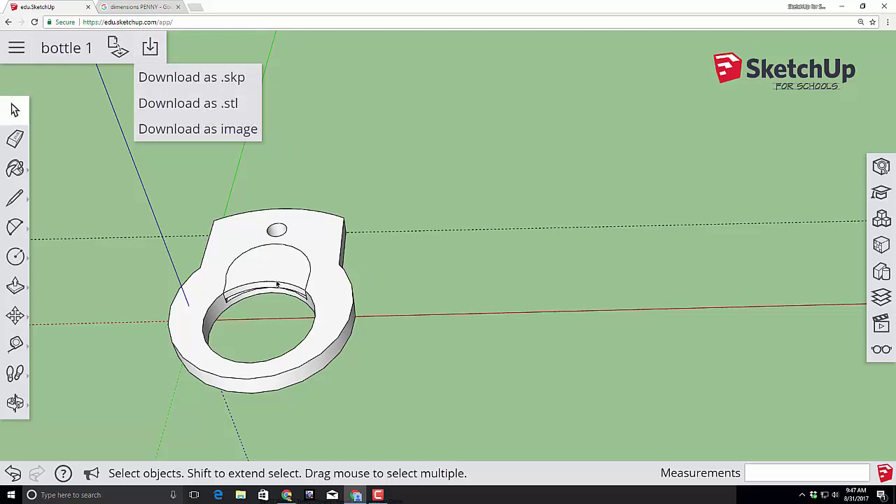
key("o")
left_click_drag(263, 306, 225, 288)
key("space")
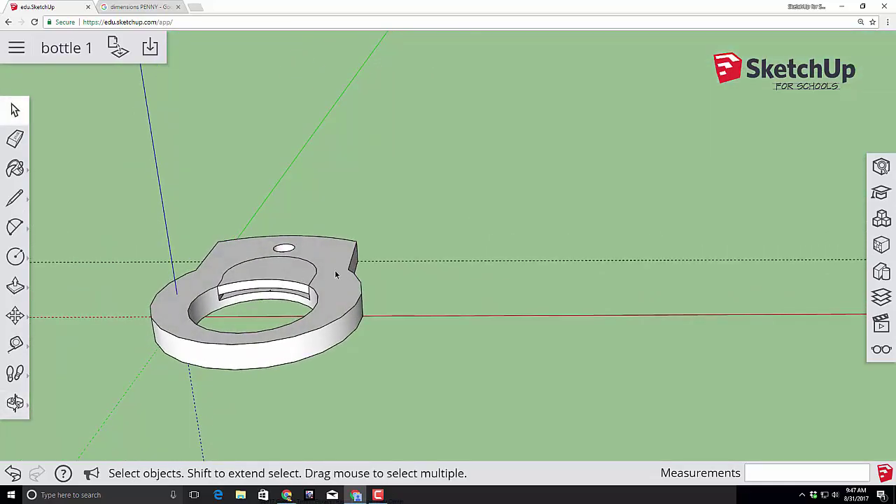
key("o")
left_click_drag(418, 285, 375, 384)
key("space")
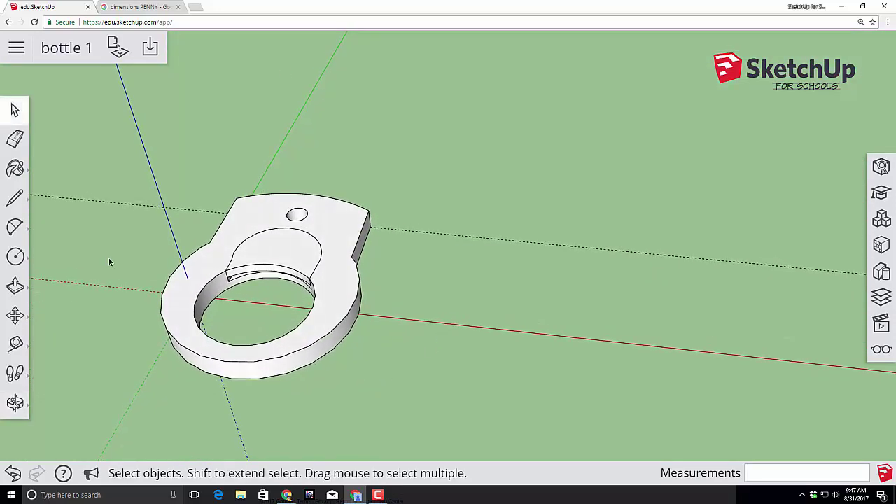